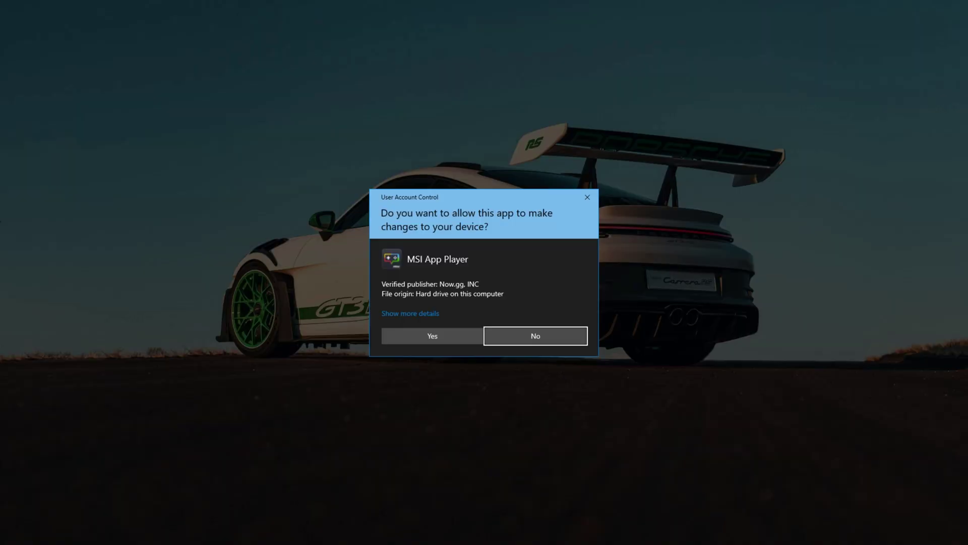
- Allow MSI App Player to make changes to the device, reposition its window and open its settings
left_click(446, 341)
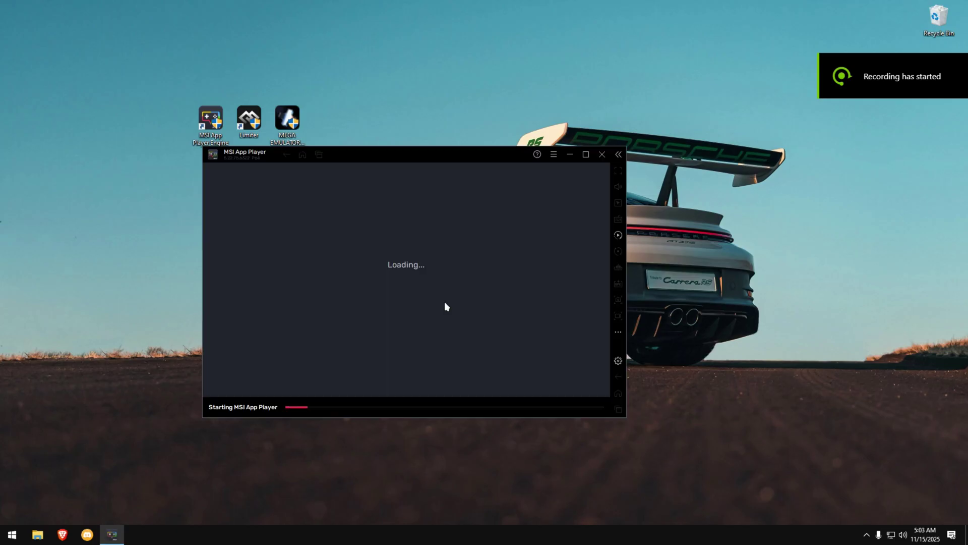
left_click_drag(437, 162, 465, 179)
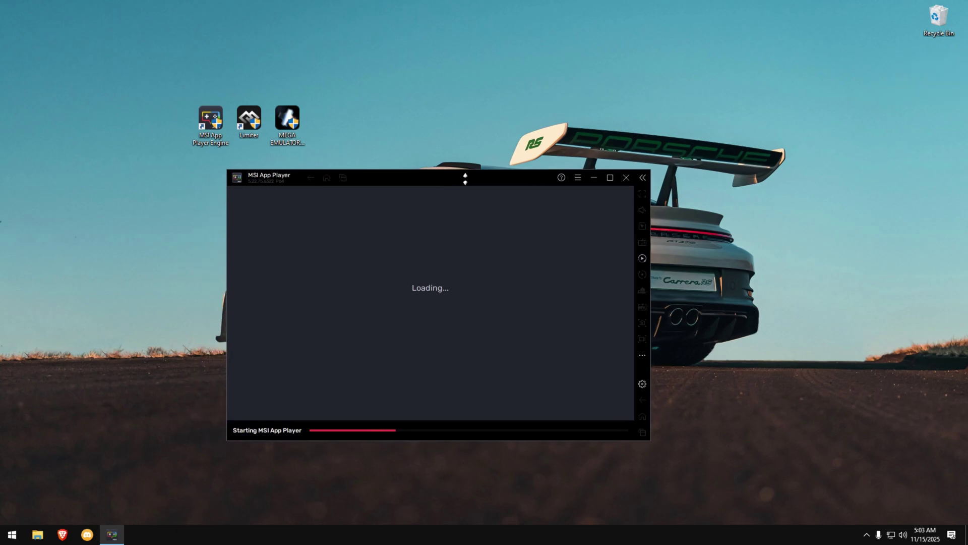
left_click(579, 181)
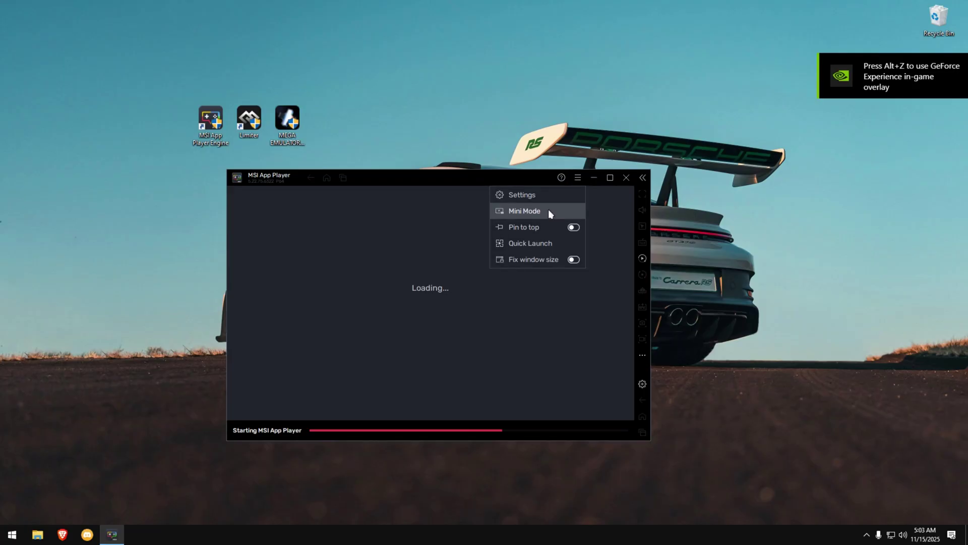
left_click(521, 203)
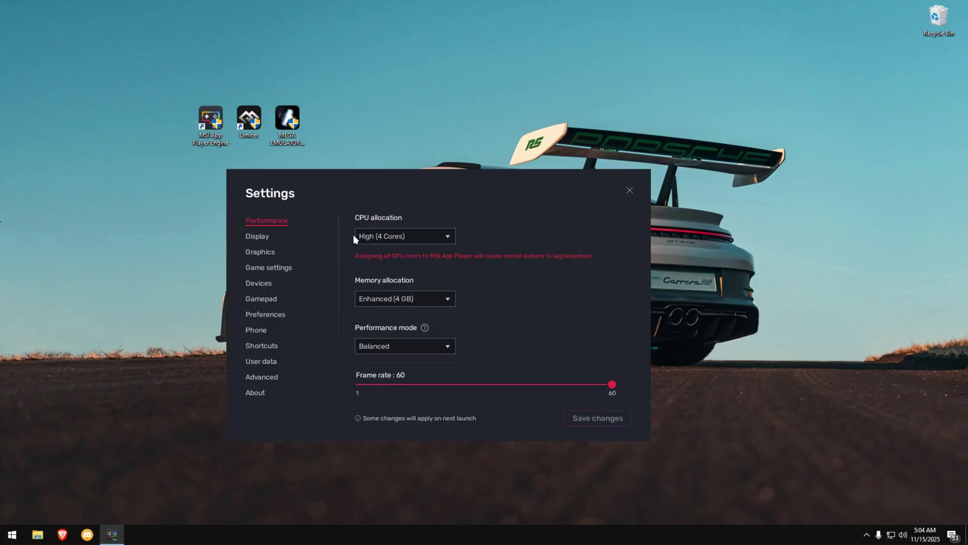
- Set CPU allocation to High (4 Cores), memory allocation to Enhanced (4 GB) and performance mode to High Performance
left_click(414, 237)
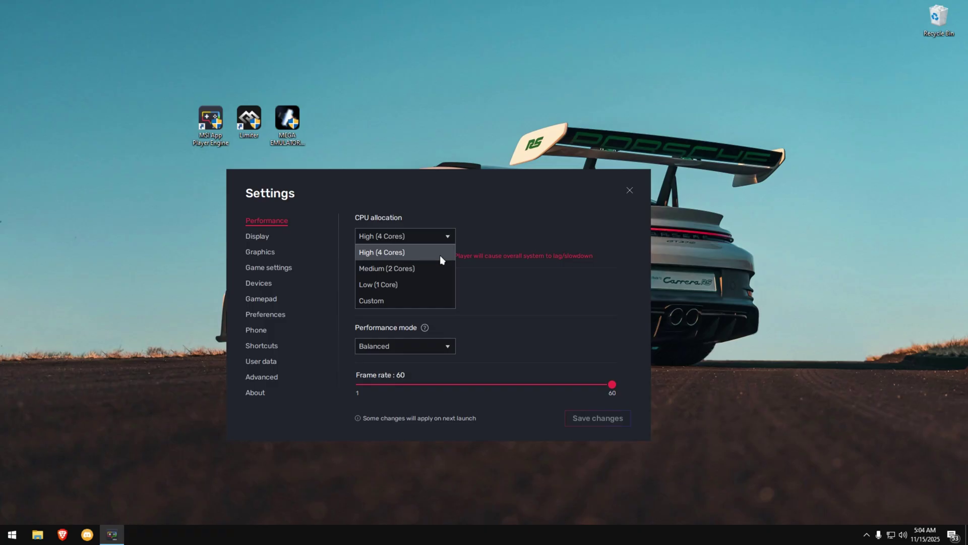
left_click(399, 251)
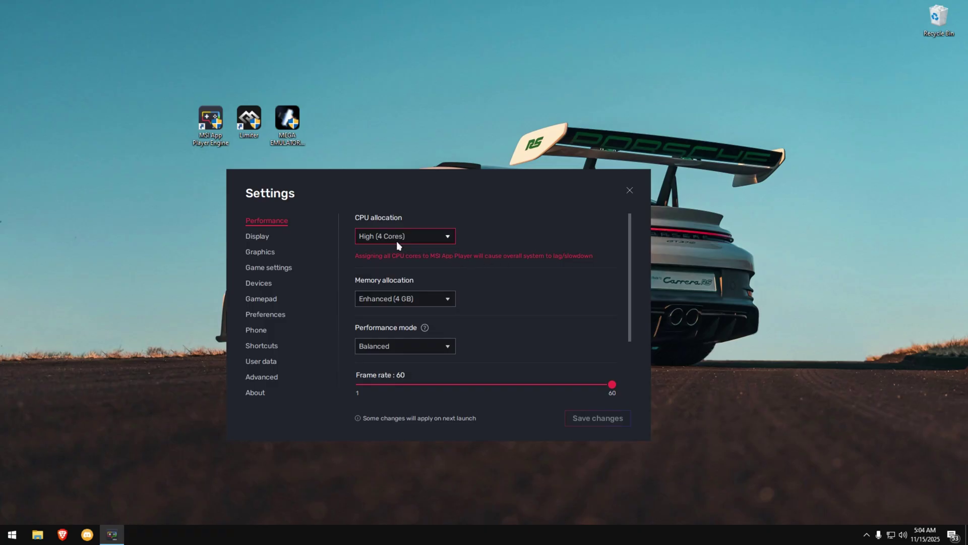
left_click(430, 302)
left_click(437, 302)
left_click(384, 350)
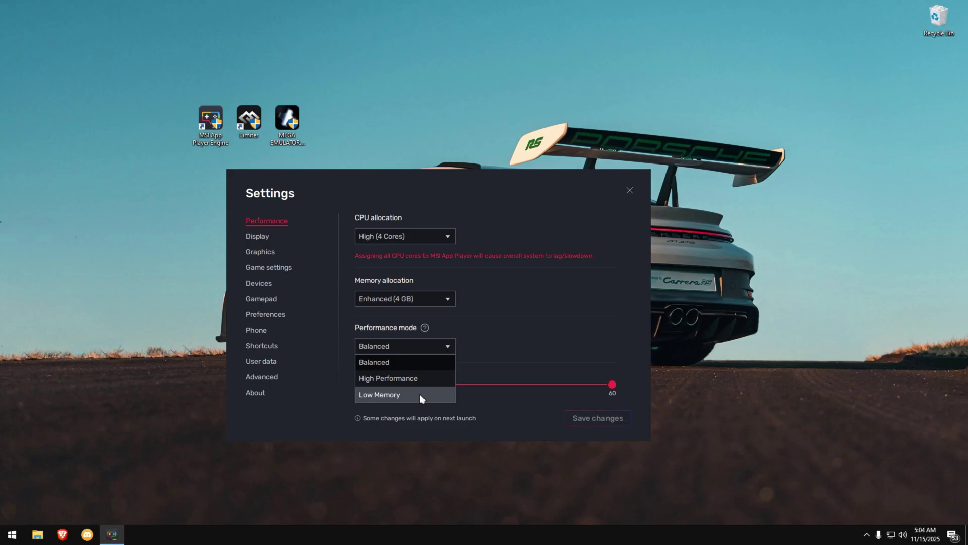
left_click(385, 378)
- Enable high frame rate and the gameplay FPS display, set the frame rate to 90, and save with a restart of the player
scroll(518, 319, "down", 3)
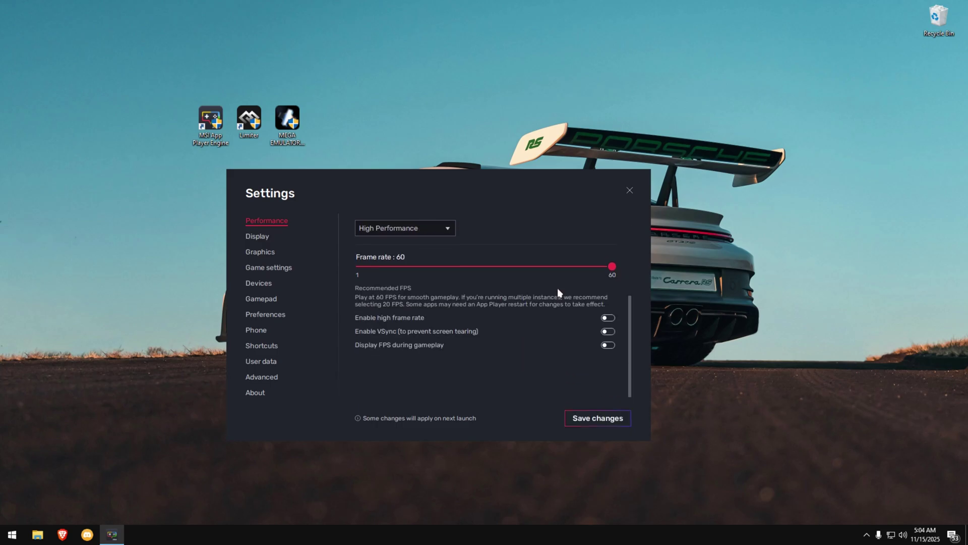
scroll(498, 317, "up", 1)
left_click(607, 357)
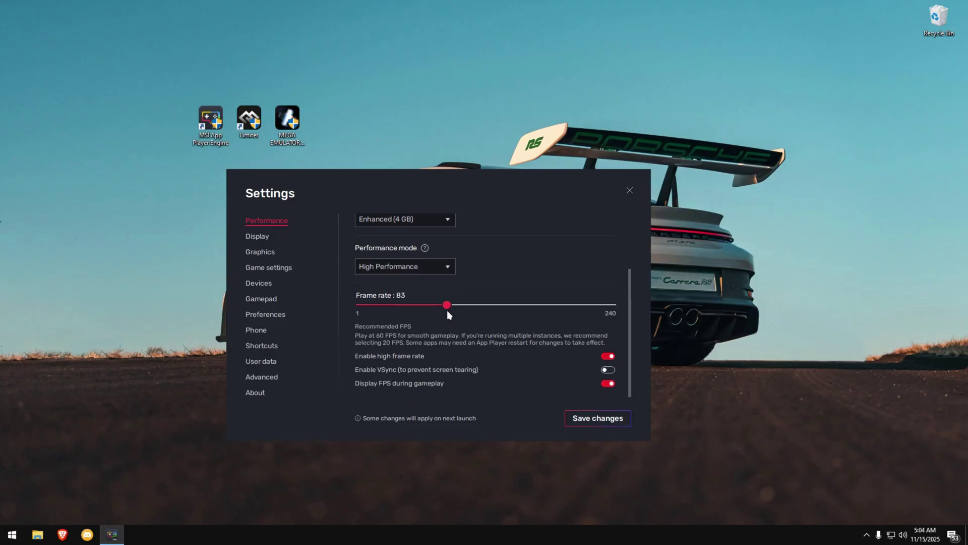
left_click_drag(447, 312, 456, 313)
left_click(593, 424)
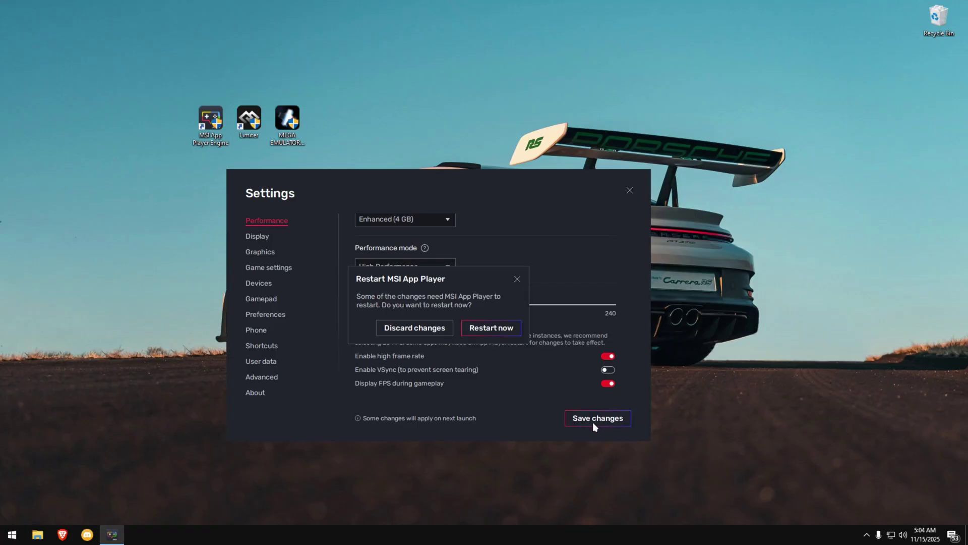
left_click(485, 328)
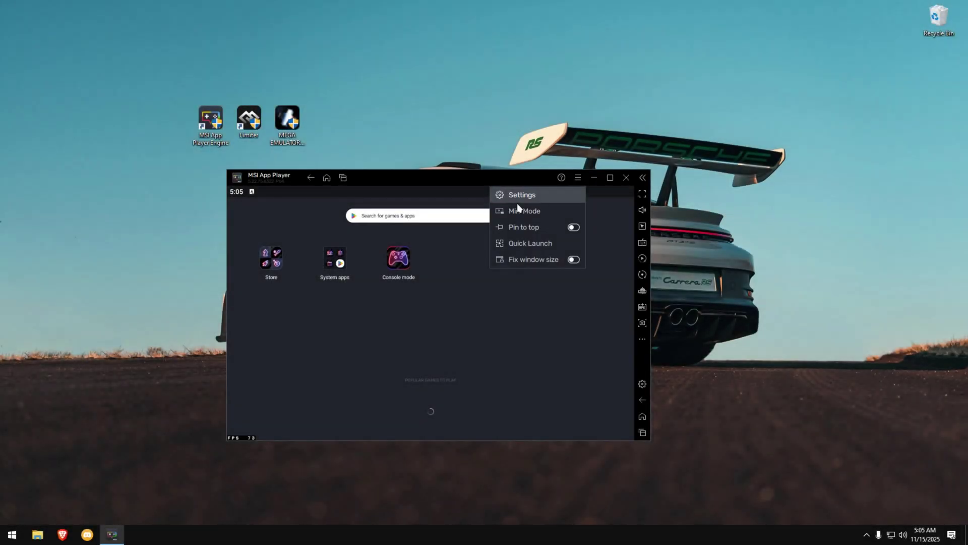
- Reopen the settings and choose the custom 1280 x 800 display resolution after checking the landscape options
left_click(525, 198)
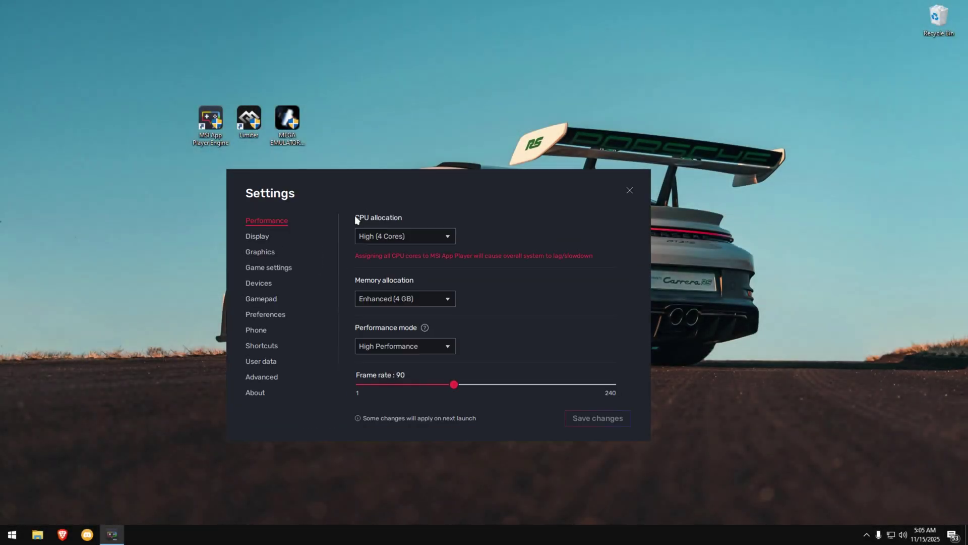
left_click(260, 240)
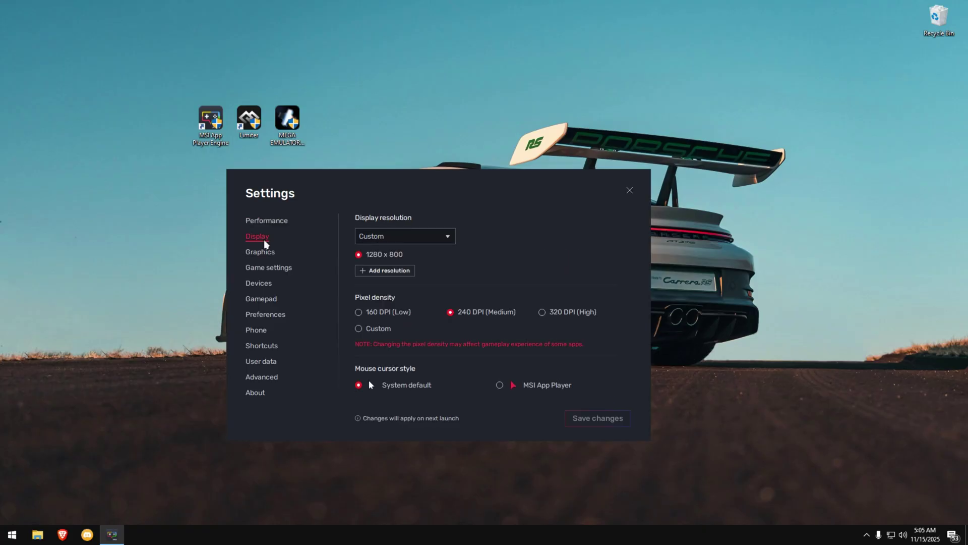
left_click(419, 240)
left_click(398, 252)
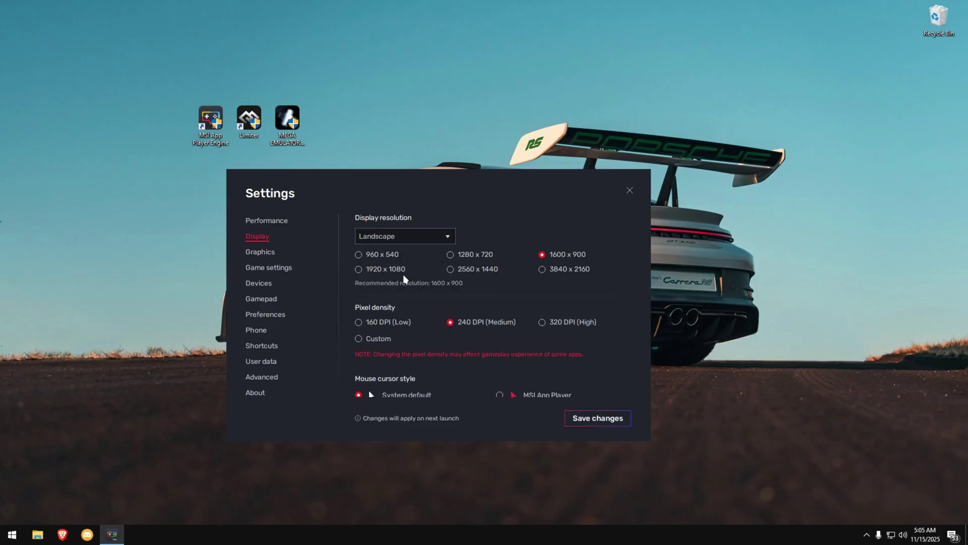
left_click(423, 238)
left_click(387, 300)
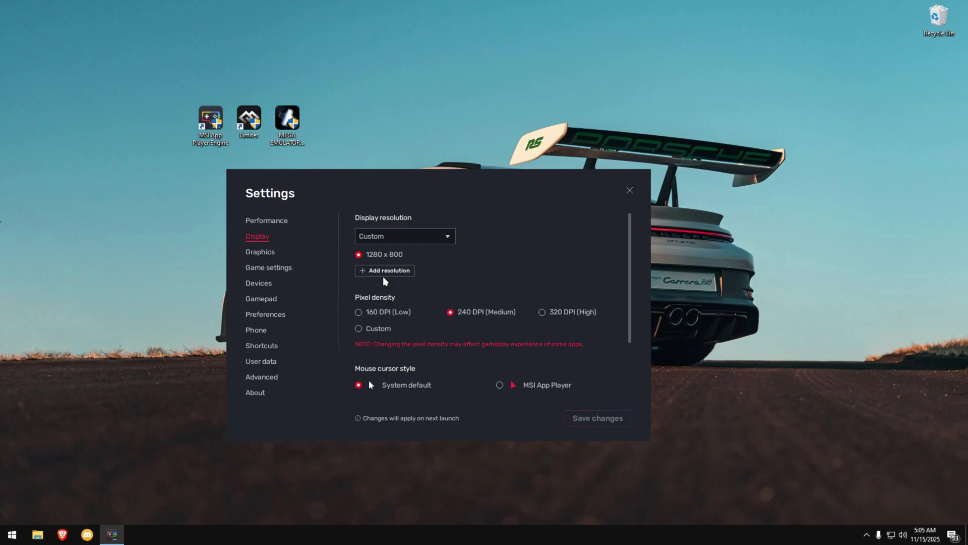
left_click(385, 270)
double_click(411, 293)
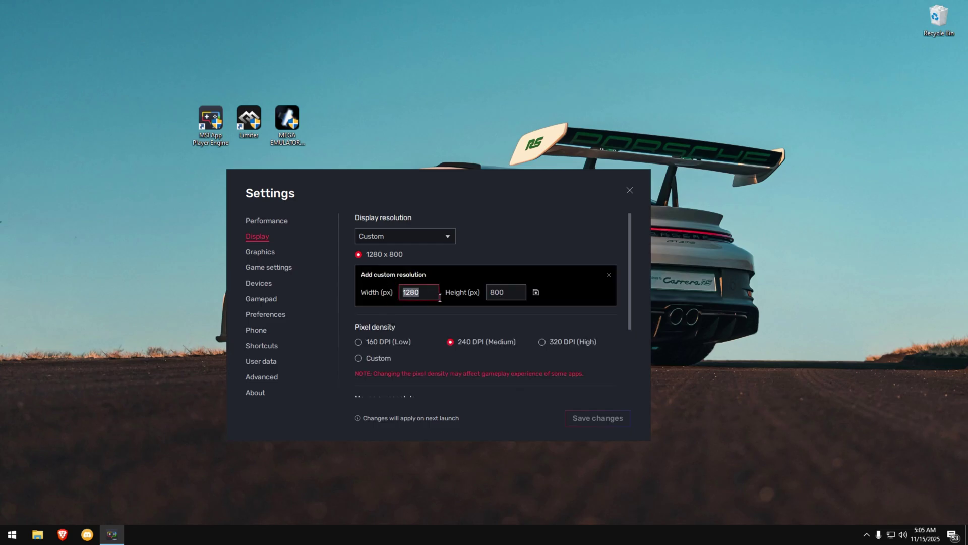
left_click(439, 300)
left_click(609, 274)
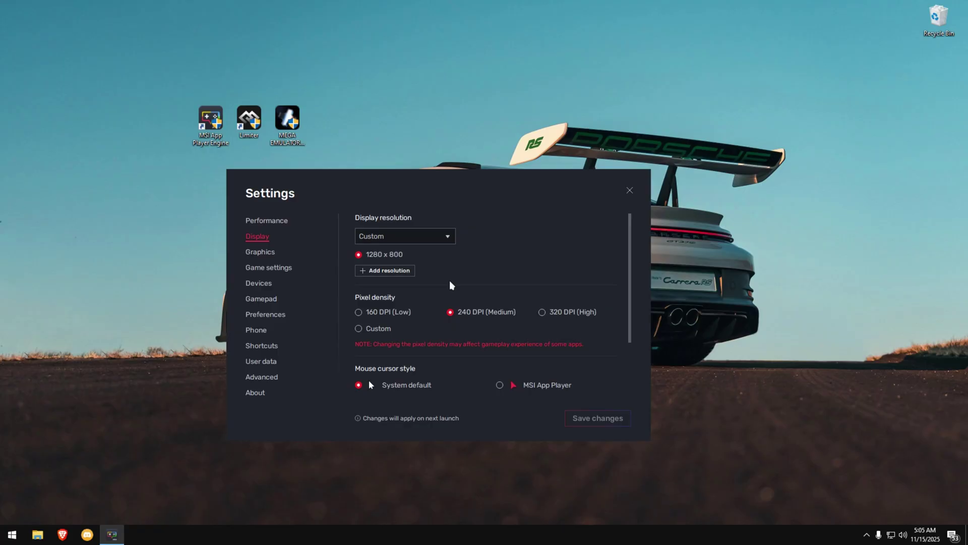
- Set ASTC textures to Disabled in the graphics settings and save the change
left_click(261, 254)
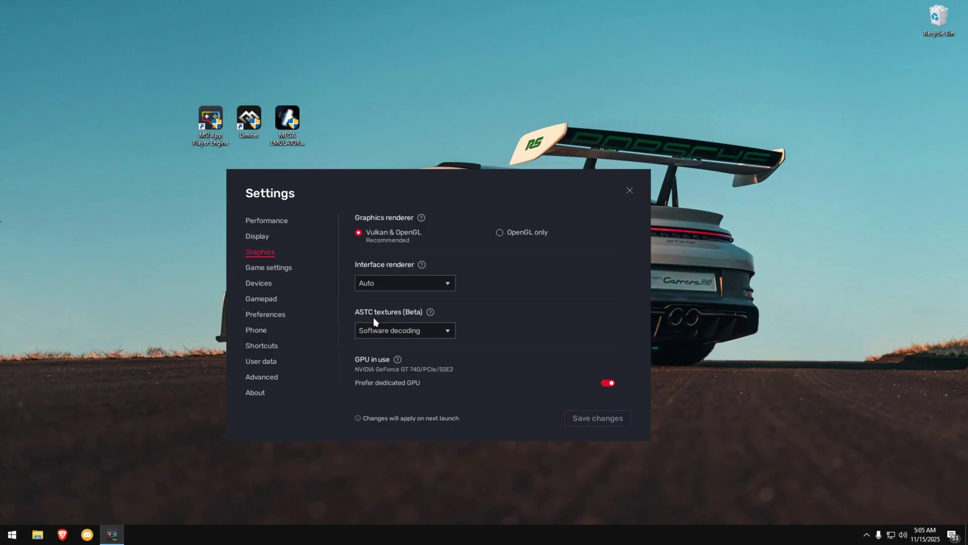
left_click(419, 332)
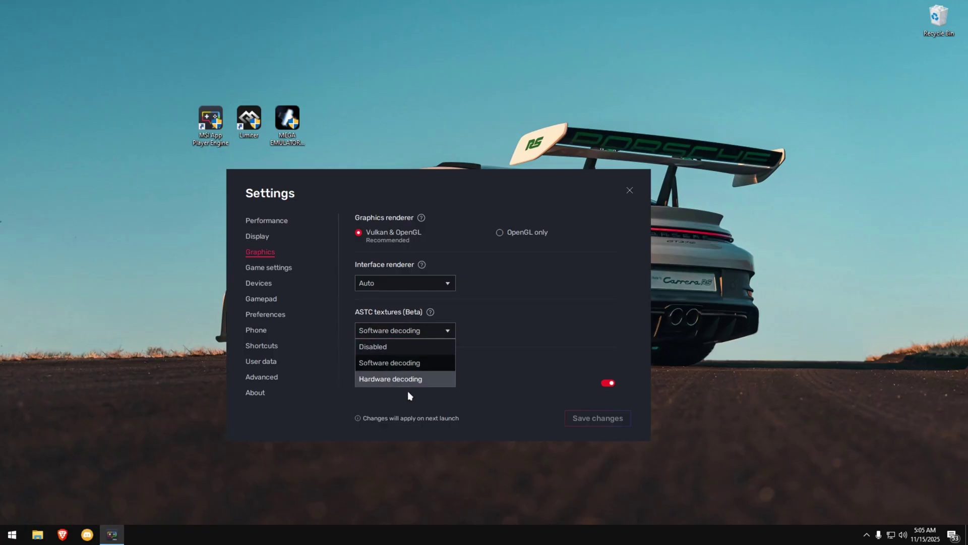
left_click(382, 384)
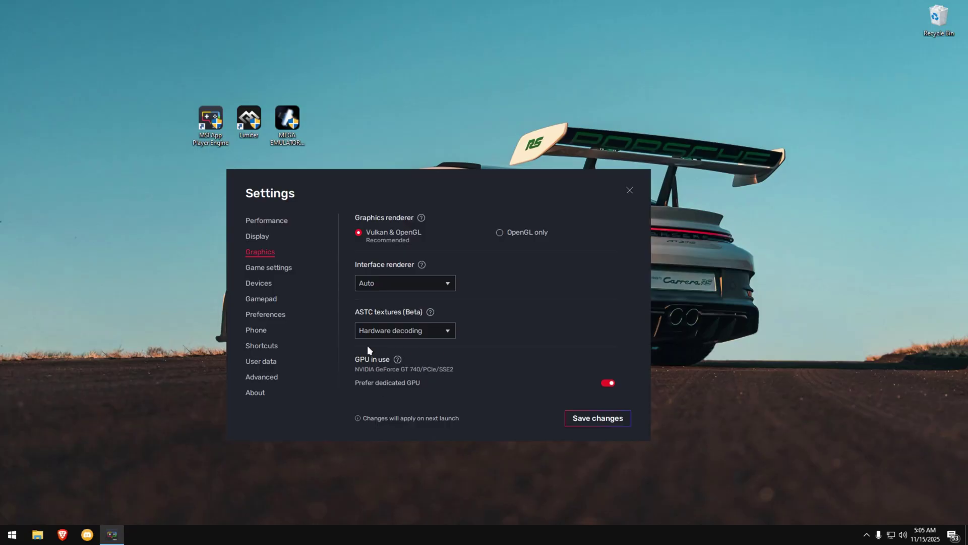
left_click(426, 334)
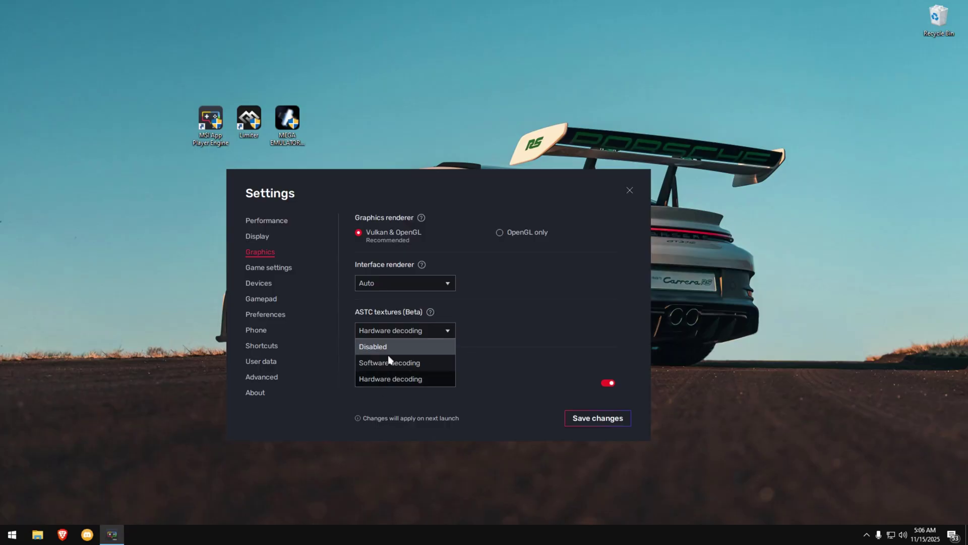
left_click(434, 345)
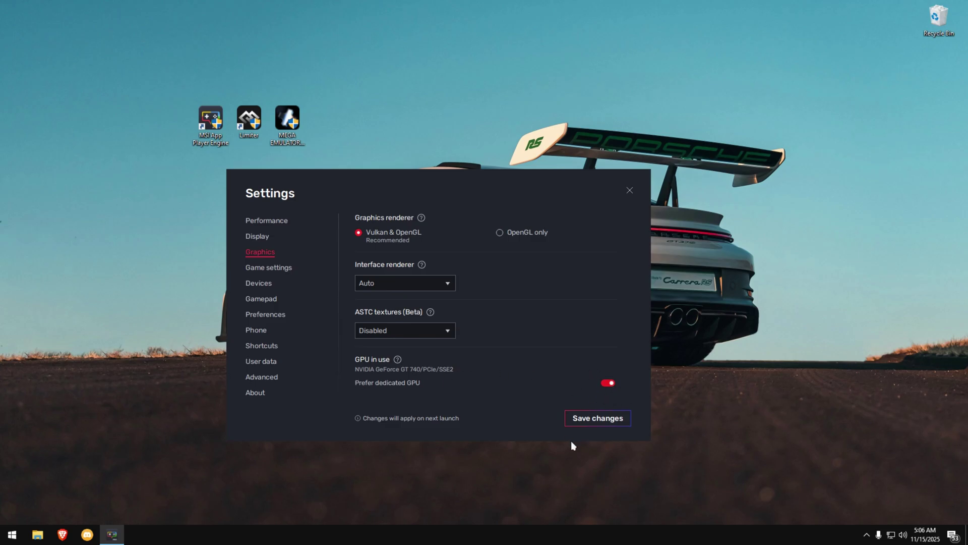
left_click(597, 424)
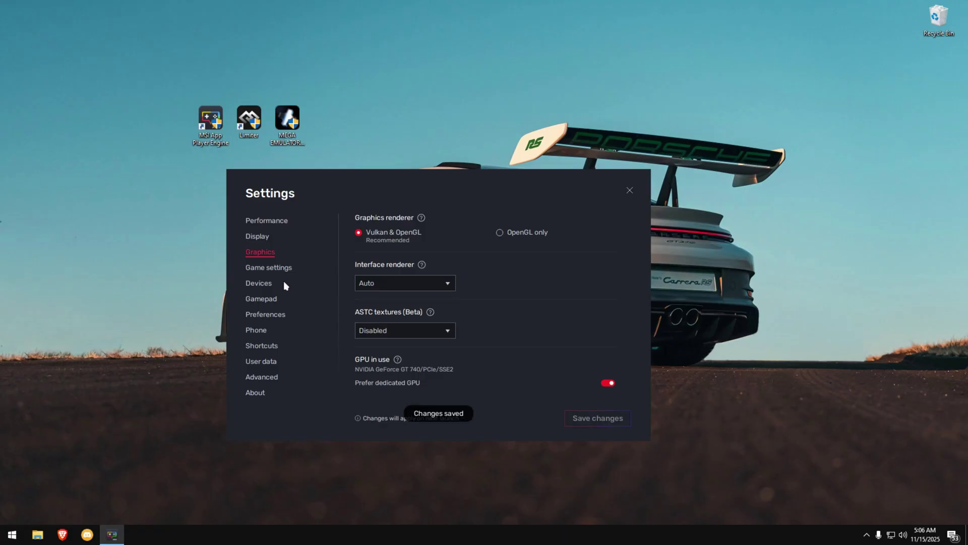
- Turn off gamepad detection, set direct gamepad access for games to Off, and save the gamepad settings
left_click(259, 285)
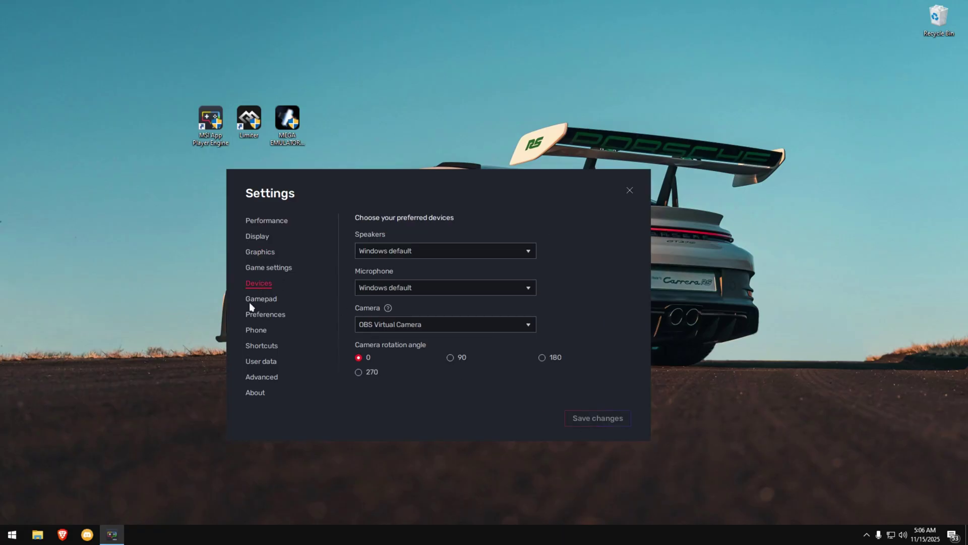
left_click(264, 303)
left_click(266, 316)
left_click(262, 301)
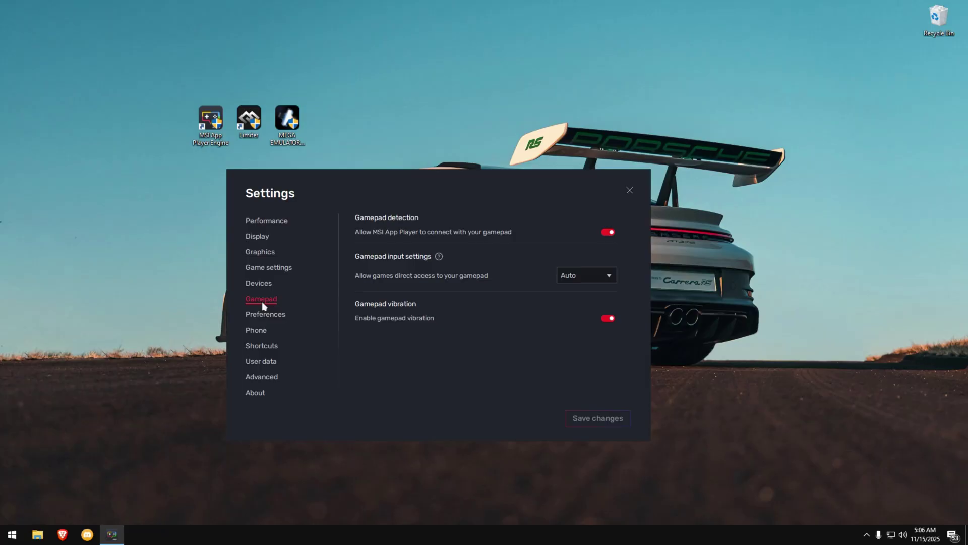
left_click(589, 276)
left_click(574, 324)
left_click(598, 421)
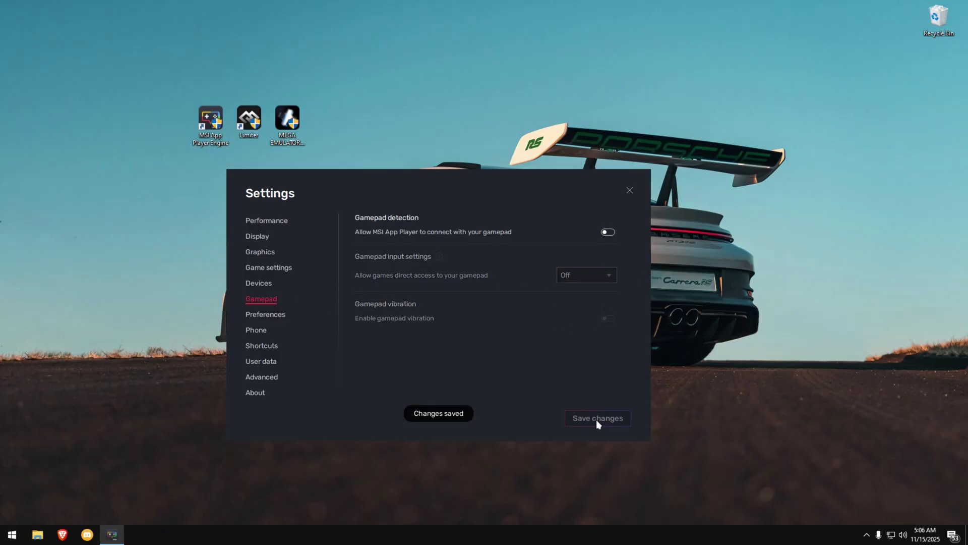
- In the preferences, turn off Discord connection, desktop shortcuts, Android tapping sound, Open Store on start and ESC exit fullscreen, and save
left_click(268, 316)
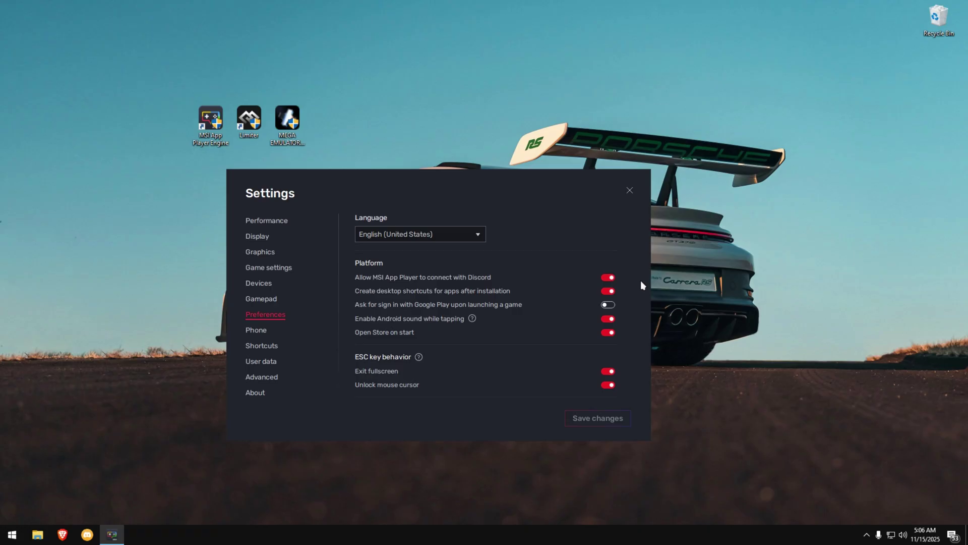
left_click(608, 277)
left_click(608, 290)
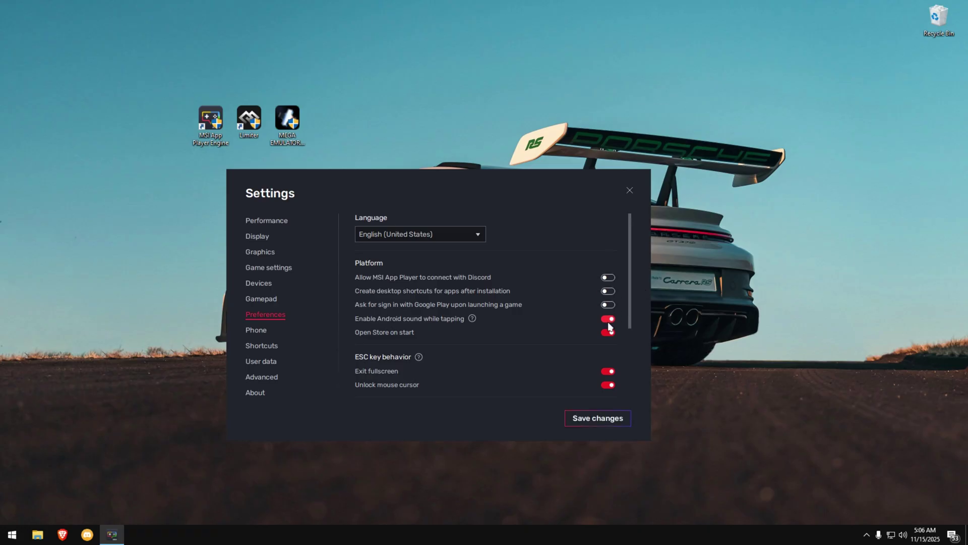
left_click(608, 318)
left_click(608, 332)
left_click(608, 371)
left_click(598, 417)
- Turn off the in-app desktop notifications in the preferences and save the change
scroll(454, 322, "down", 2)
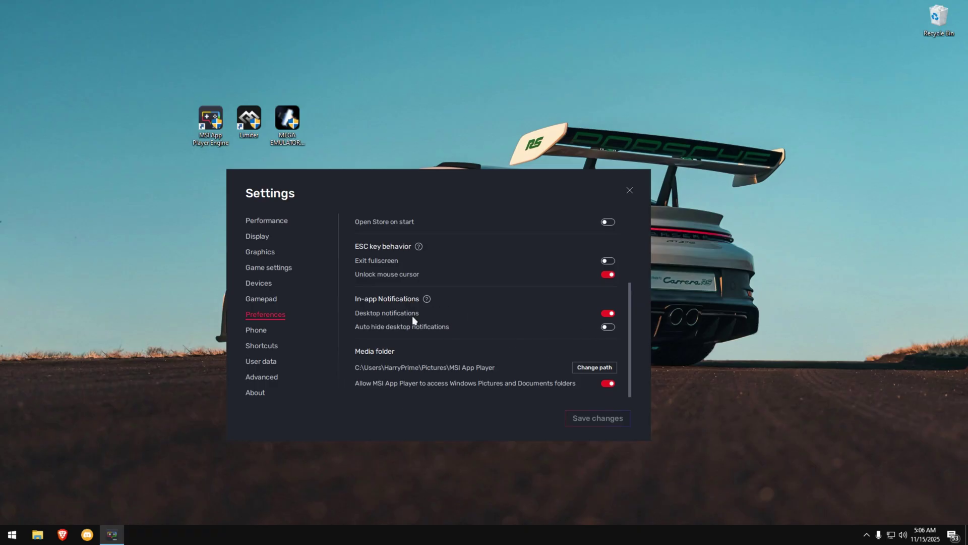
left_click(608, 313)
left_click(590, 418)
- Change the phone's predefined device profile to Asus ROG 2 and save the change
left_click(258, 330)
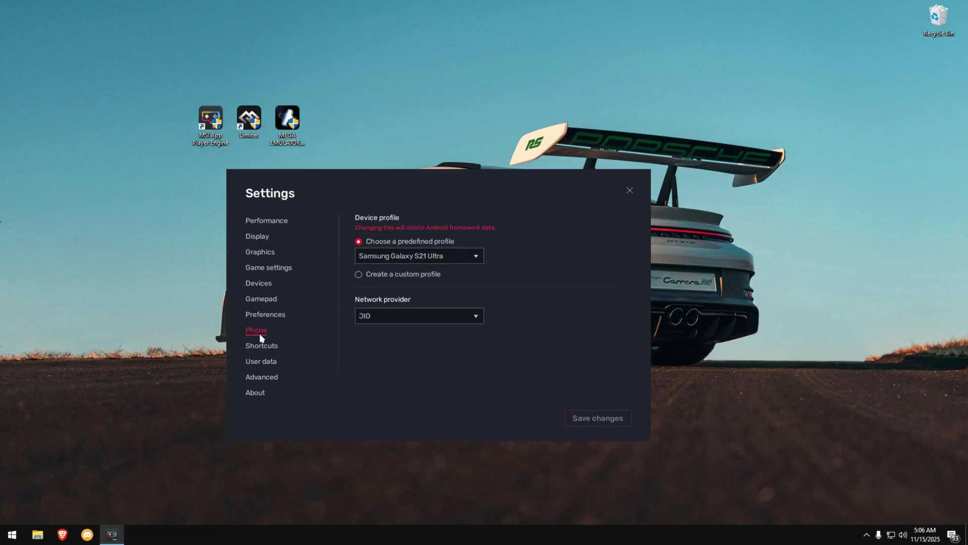
left_click(433, 259)
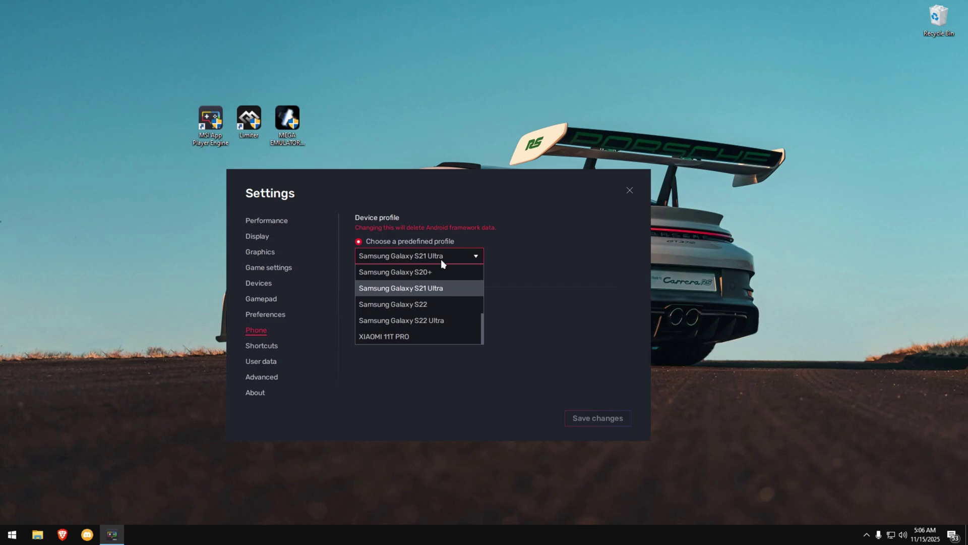
scroll(404, 301, "up", 3)
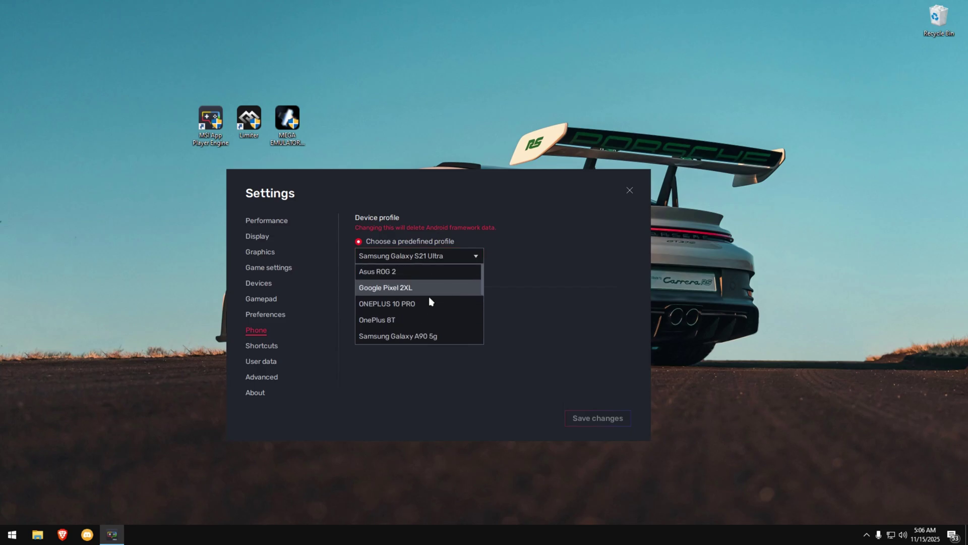
left_click(374, 272)
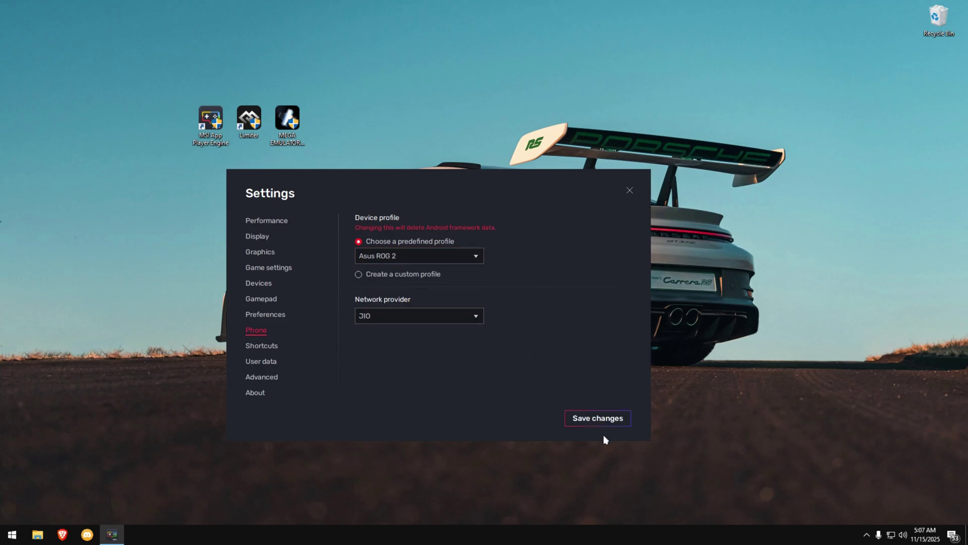
left_click(595, 423)
- Enable the Android Debug Bridge connection at 127.0.0.1:5555 in the advanced settings and save the change
left_click(262, 377)
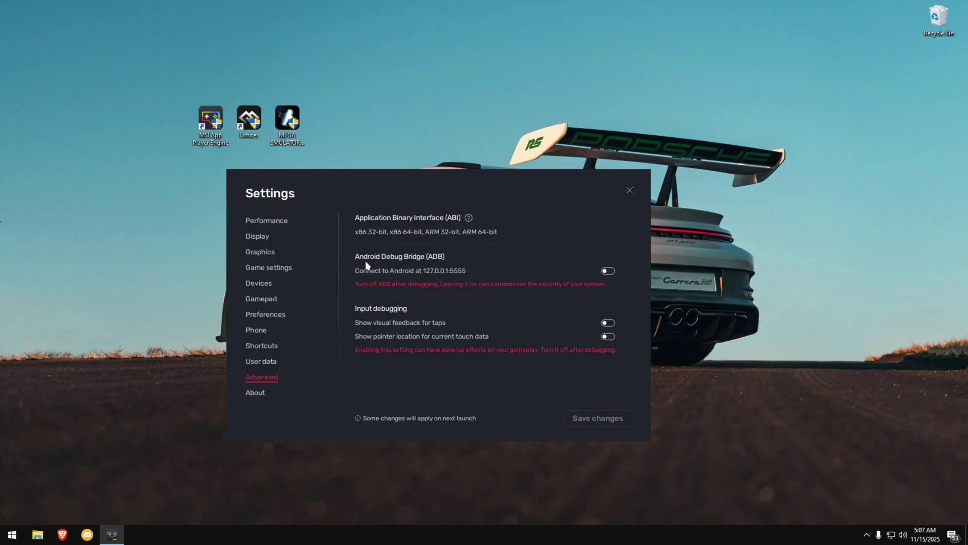
left_click(609, 272)
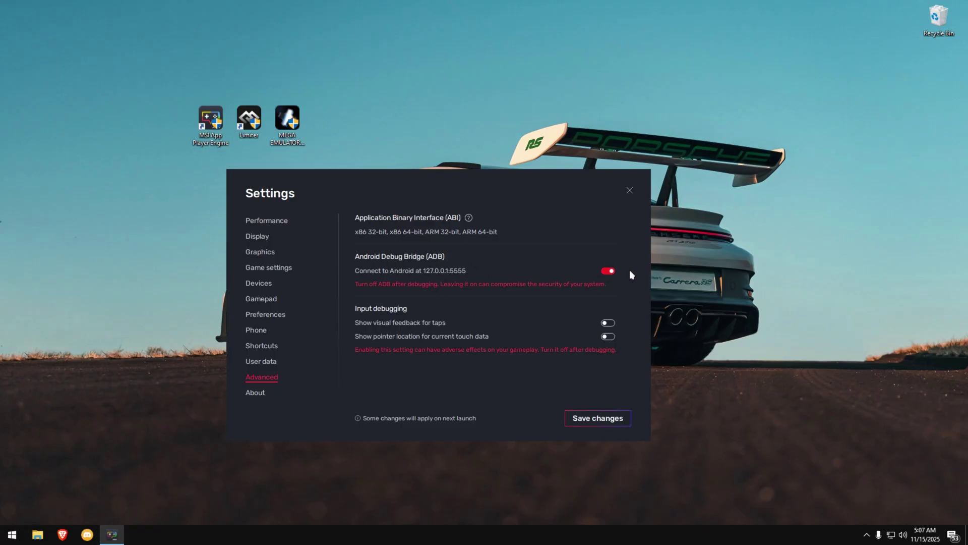
left_click(585, 423)
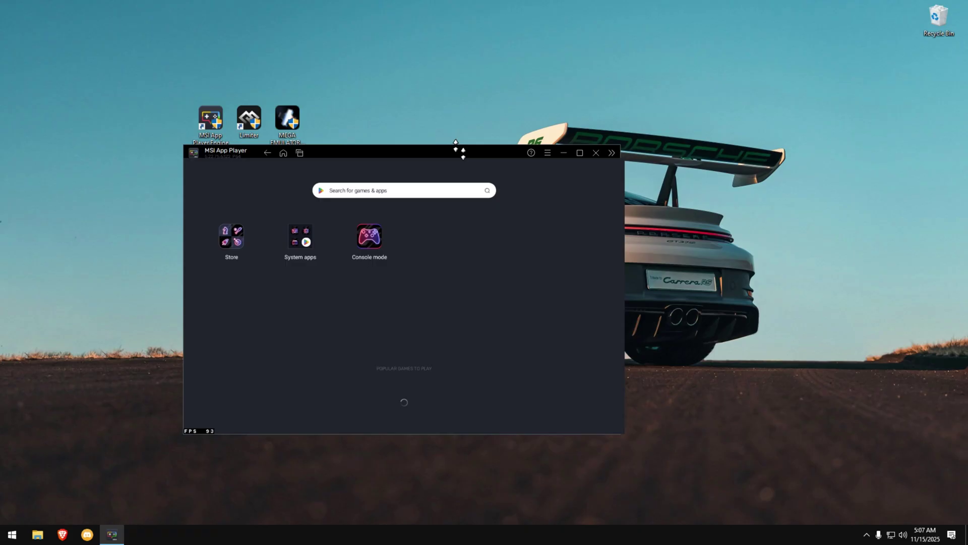
- Open the installed apps list in the emulator's Android system settings and make it include the system apps
left_click(295, 246)
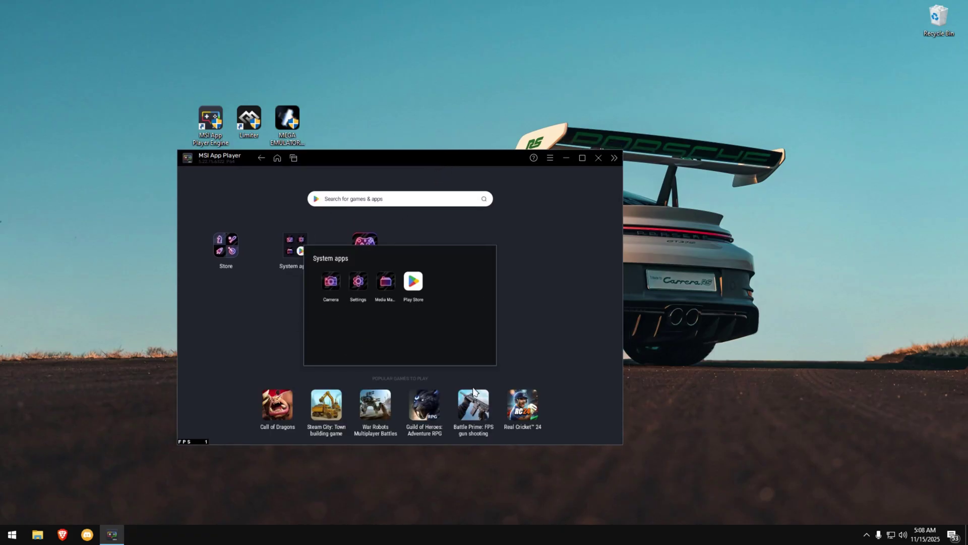
left_click(360, 289)
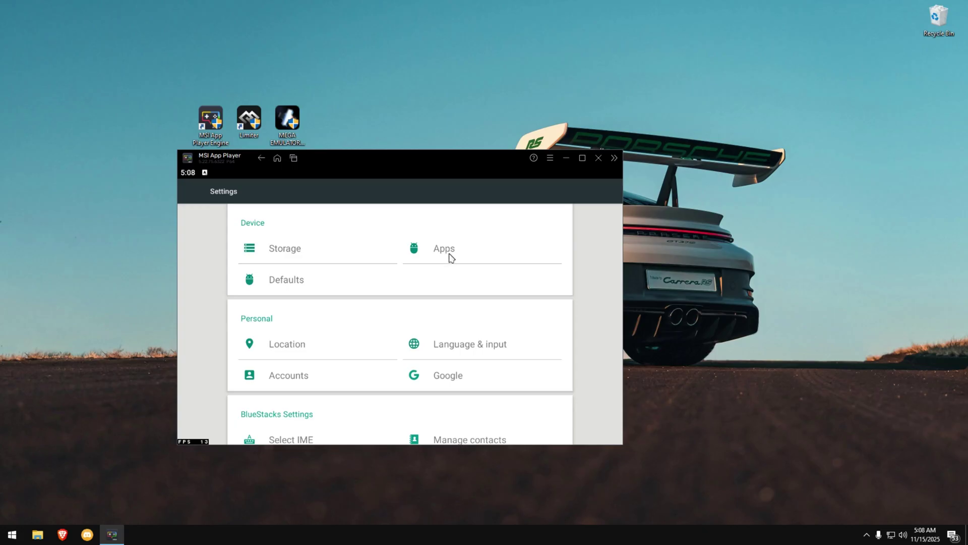
left_click(449, 259)
left_click_drag(356, 160, 314, 161)
scroll(368, 385, "down", 5)
scroll(346, 244, "up", 5)
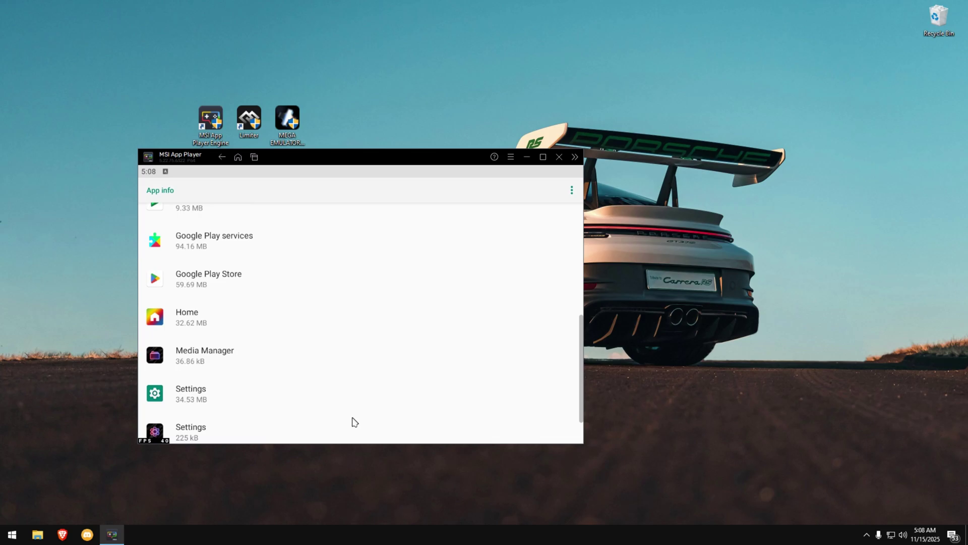
scroll(343, 361, "down", 6)
scroll(357, 282, "up", 6)
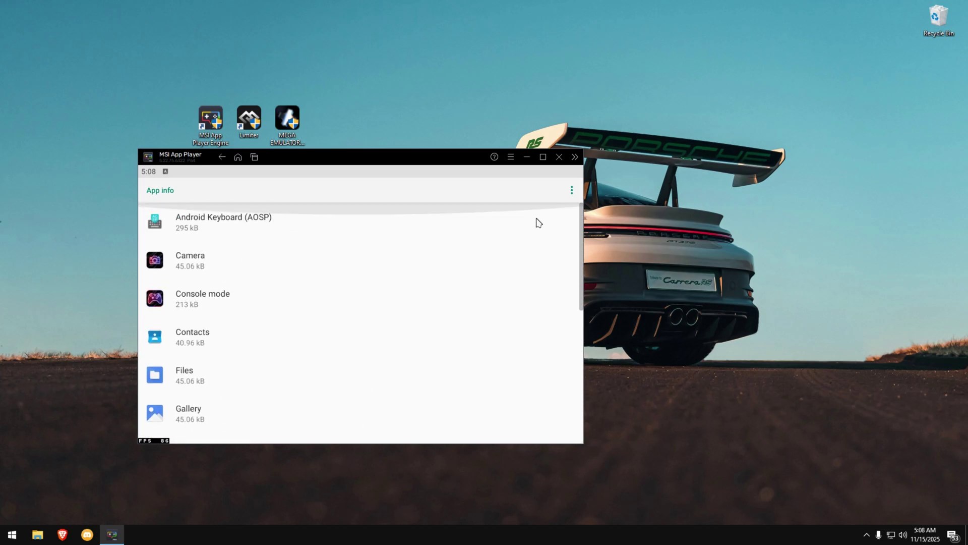
left_click(572, 190)
left_click(519, 198)
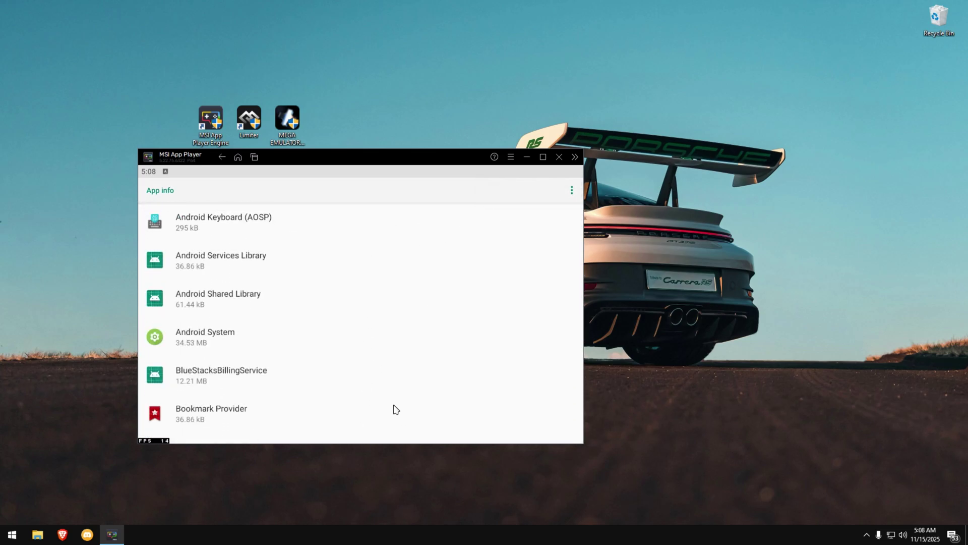
- Look through the full list of Android system apps for unneeded preinstalled packages
scroll(380, 393, "down", 3)
scroll(366, 381, "down", 3)
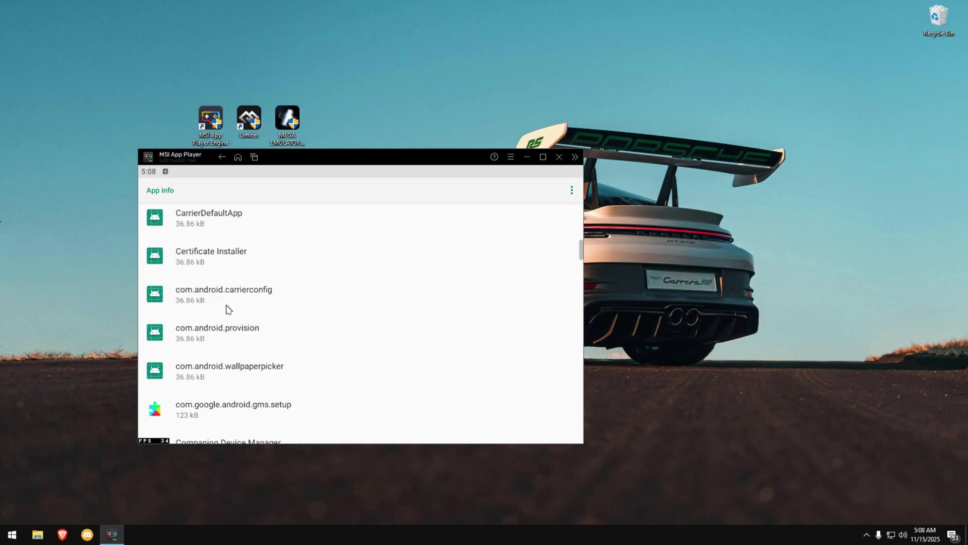
scroll(260, 360, "down", 5)
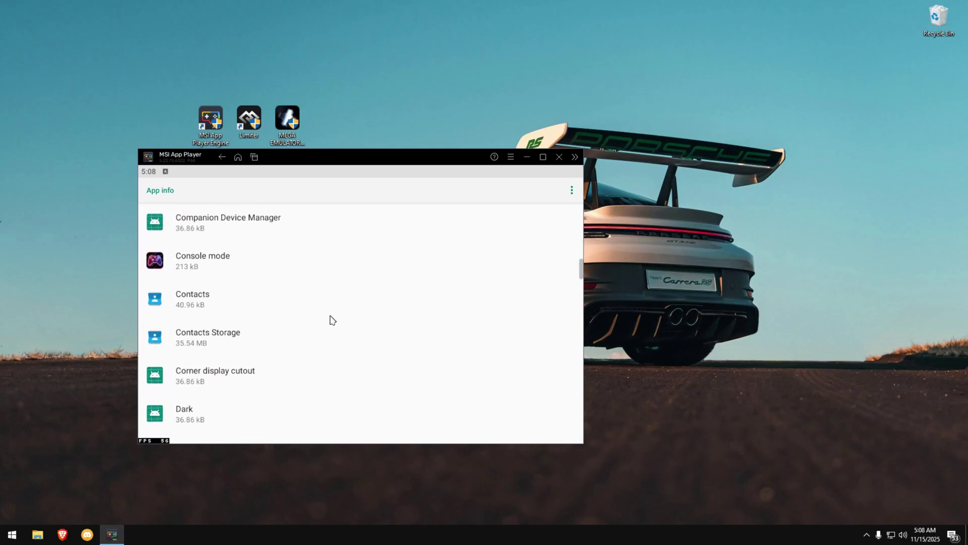
scroll(337, 315, "down", 7)
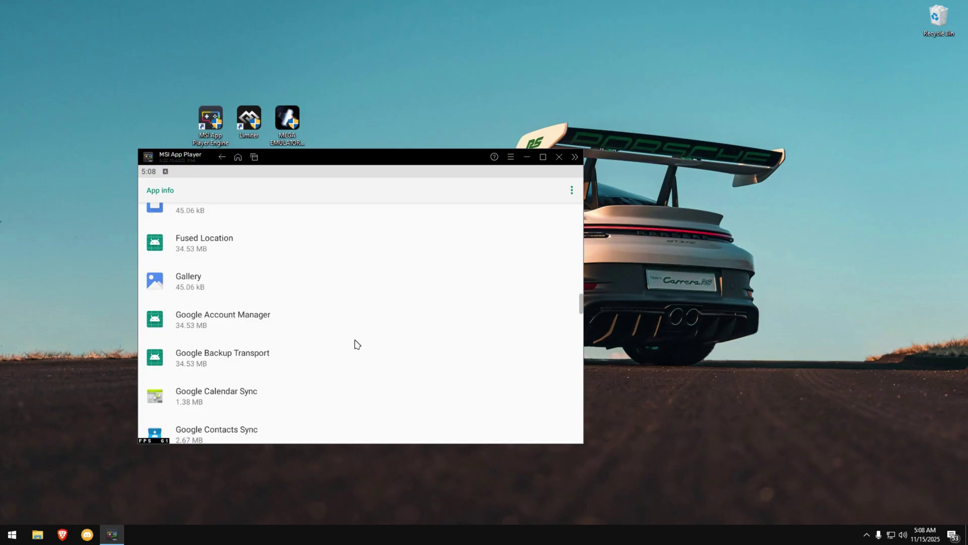
scroll(279, 374, "up", 10)
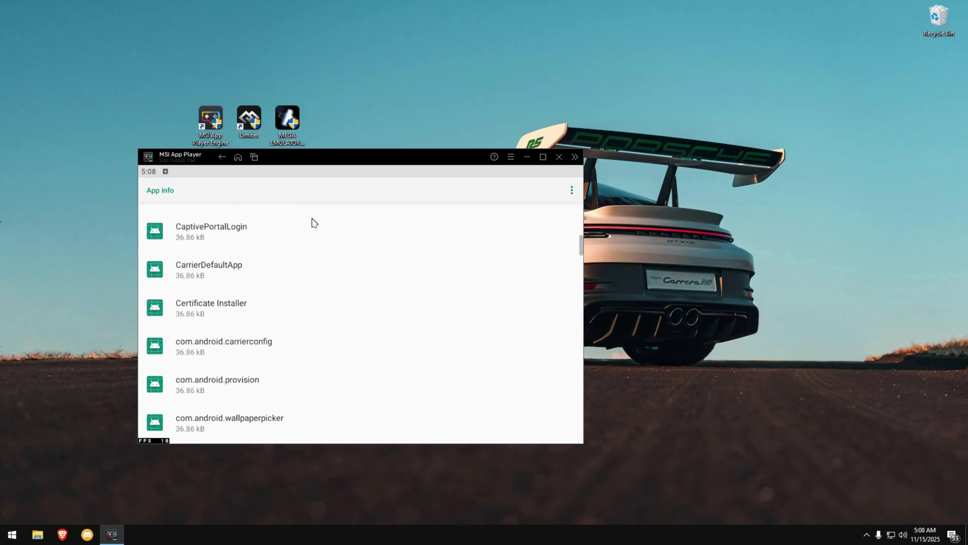
scroll(252, 268, "up", 3)
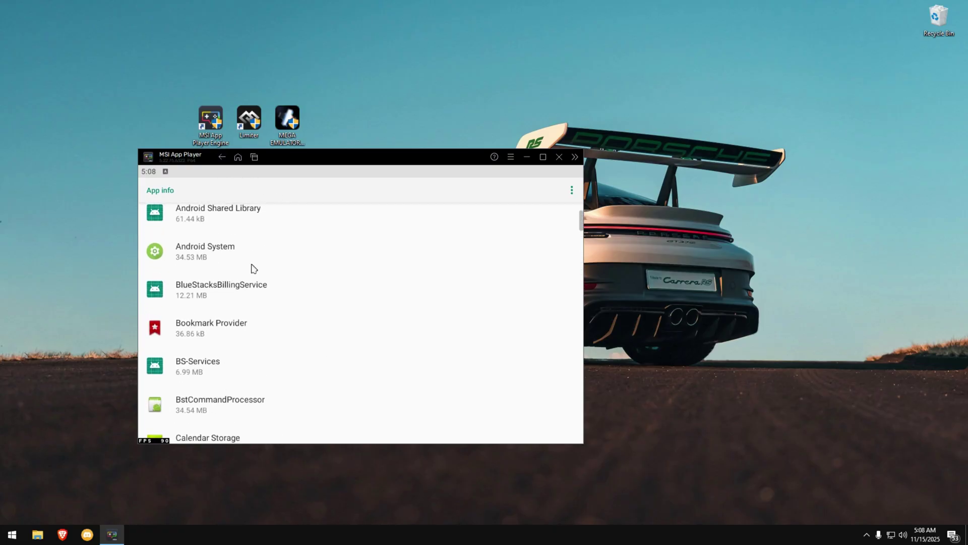
left_click(223, 164)
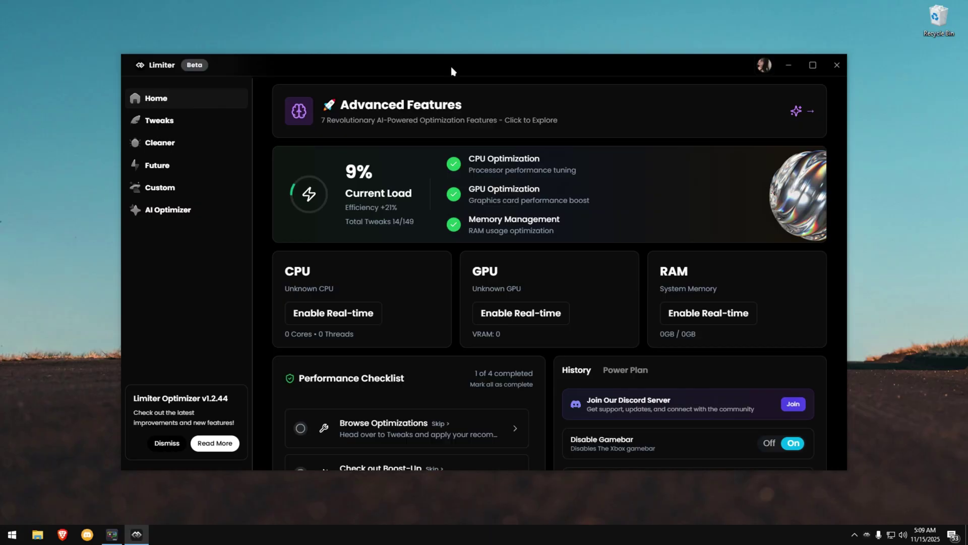
- Switch to Limiter and open the BlueStacks feature from its Future section
left_click_drag(452, 71, 510, 47)
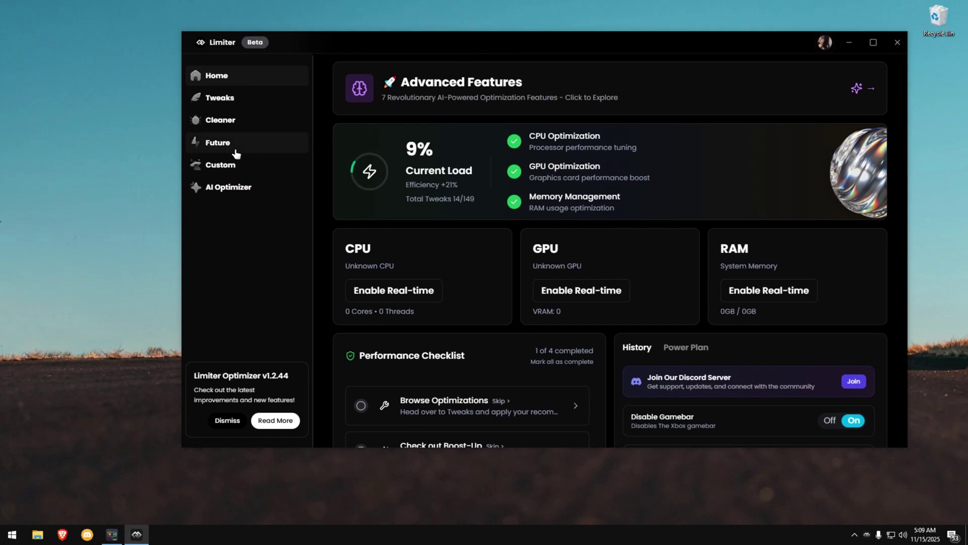
left_click(218, 151)
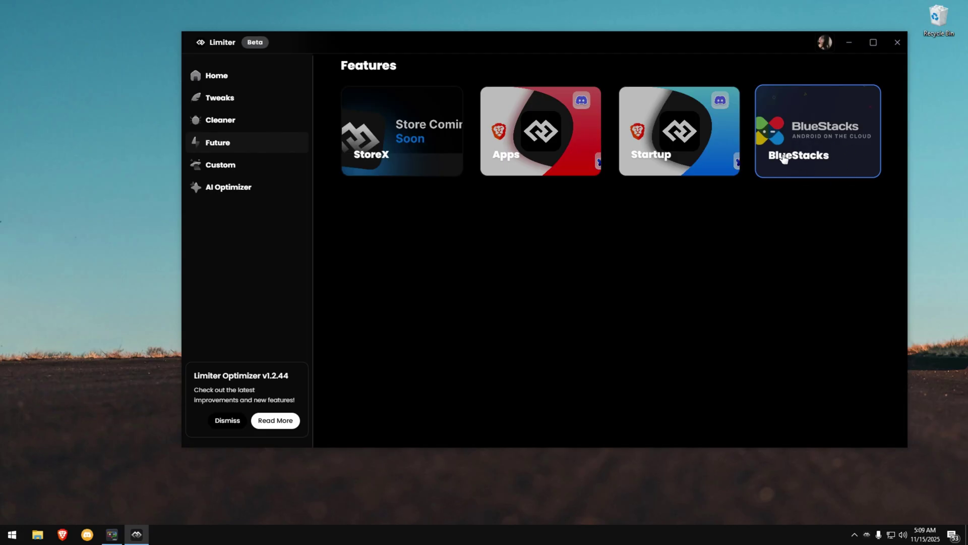
left_click(794, 144)
left_click_drag(578, 46, 594, 47)
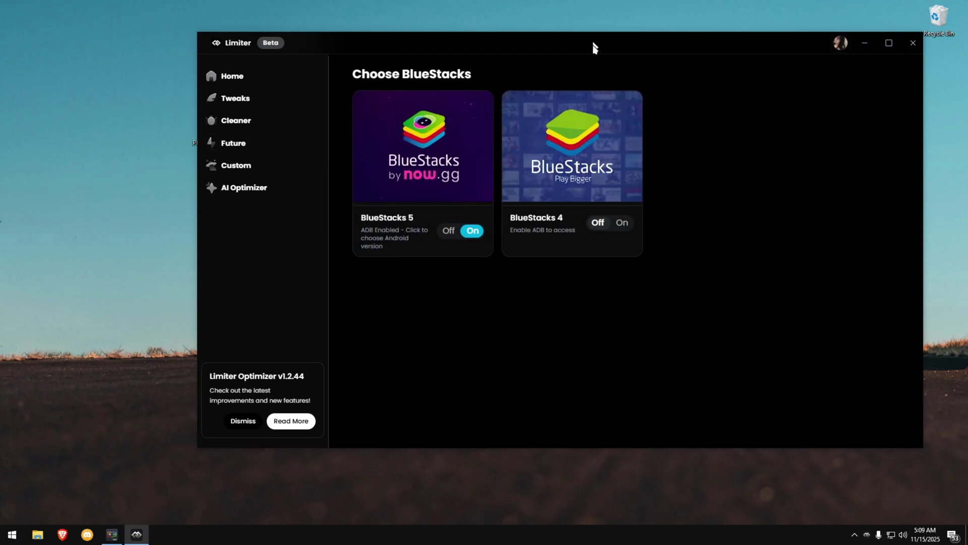
- Connect to BlueStacks 5 with the automatic connection, choosing the MSI App Player 5 variant and Android Pie (64-bit)
left_click(460, 233)
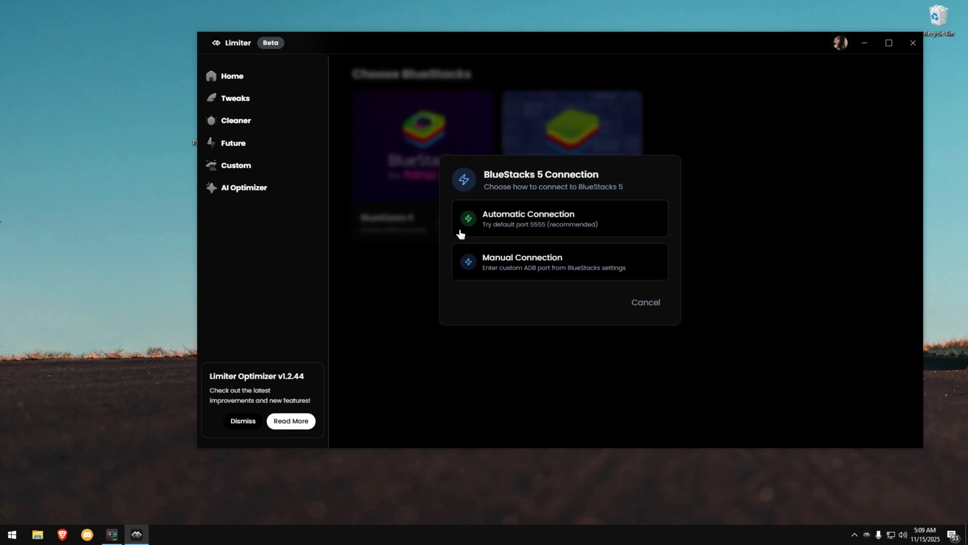
left_click(529, 222)
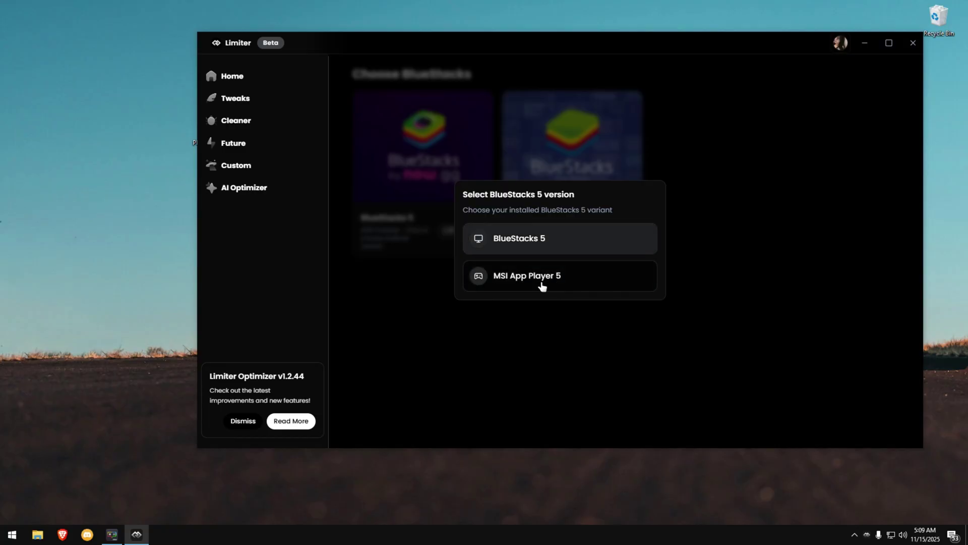
left_click(525, 286)
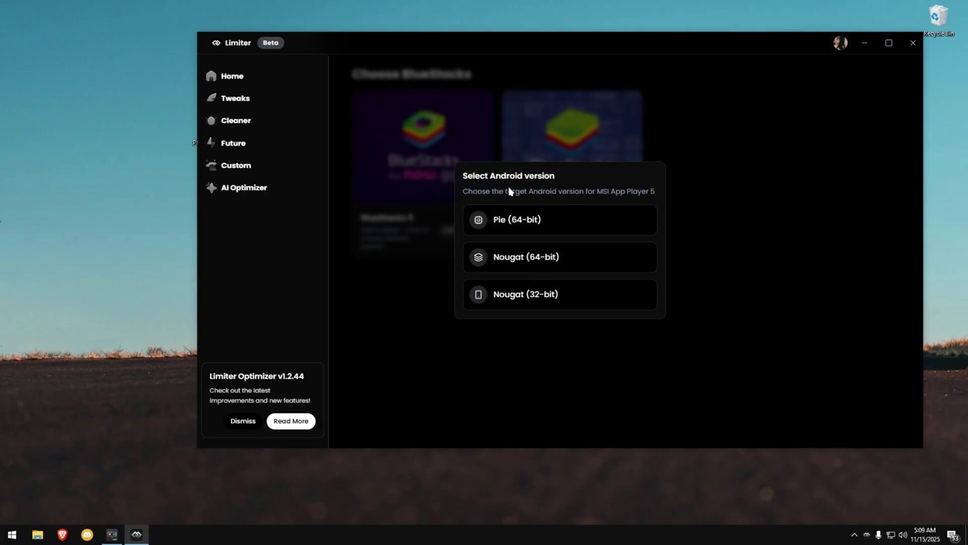
left_click(494, 232)
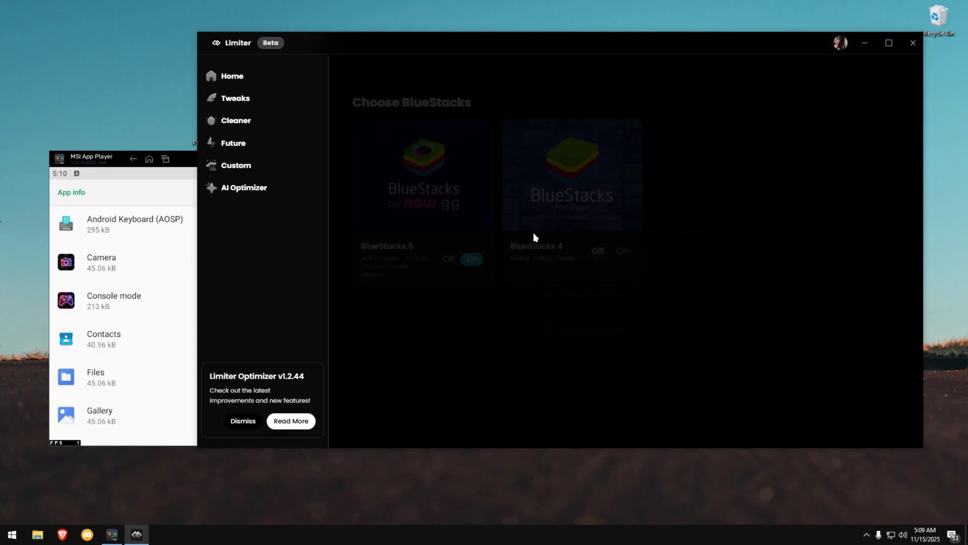
- Review the emulator apps offered for uninstalling in Limiter, with the MSI App Player app list moved beside it for comparison
scroll(643, 280, "down", 10)
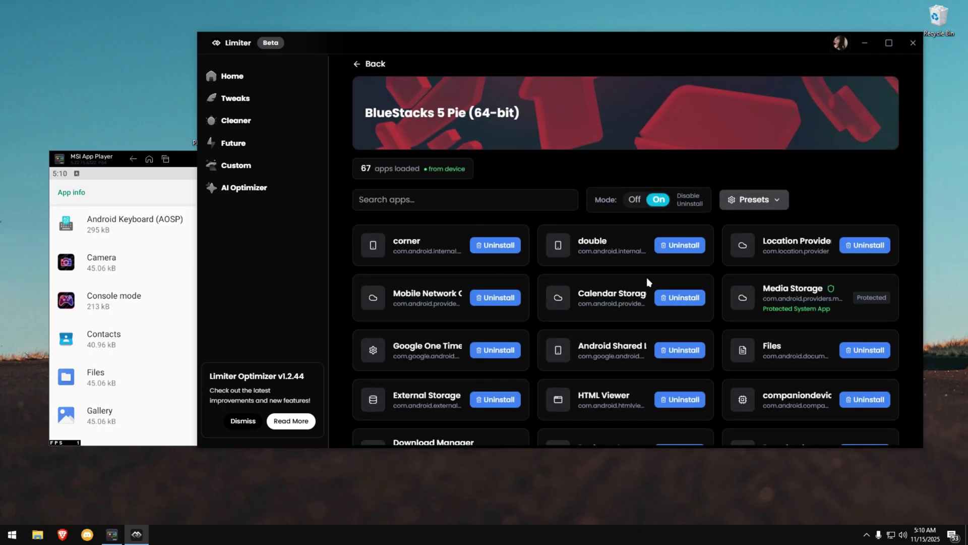
scroll(640, 281, "up", 10)
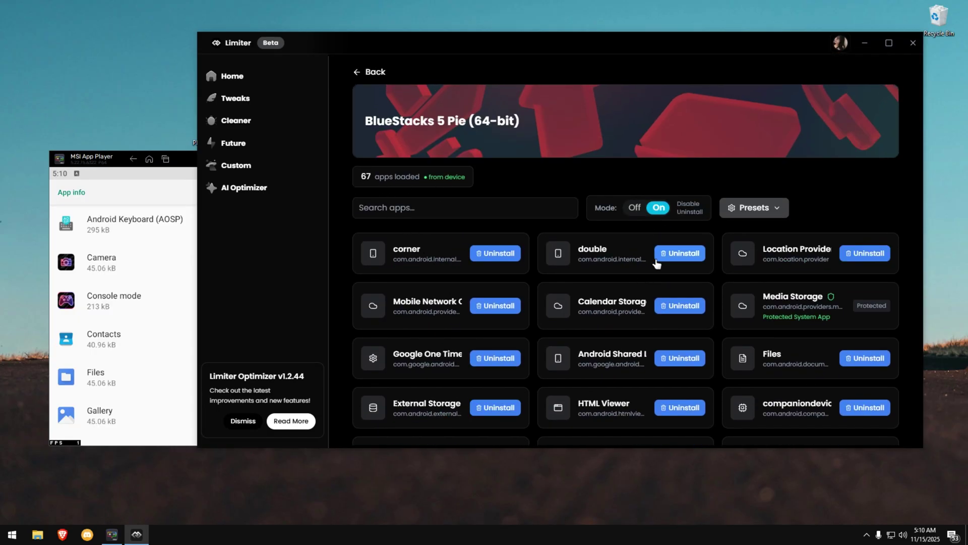
scroll(676, 267, "down", 10)
scroll(682, 278, "up", 10)
left_click(112, 534)
left_click_drag(252, 160, 234, 115)
left_click(369, 52)
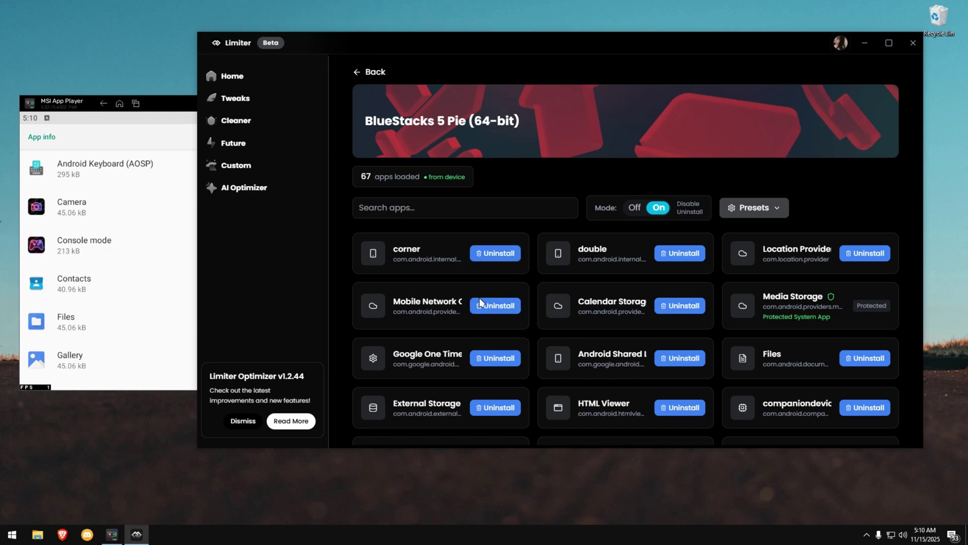
scroll(482, 303, "down", 5)
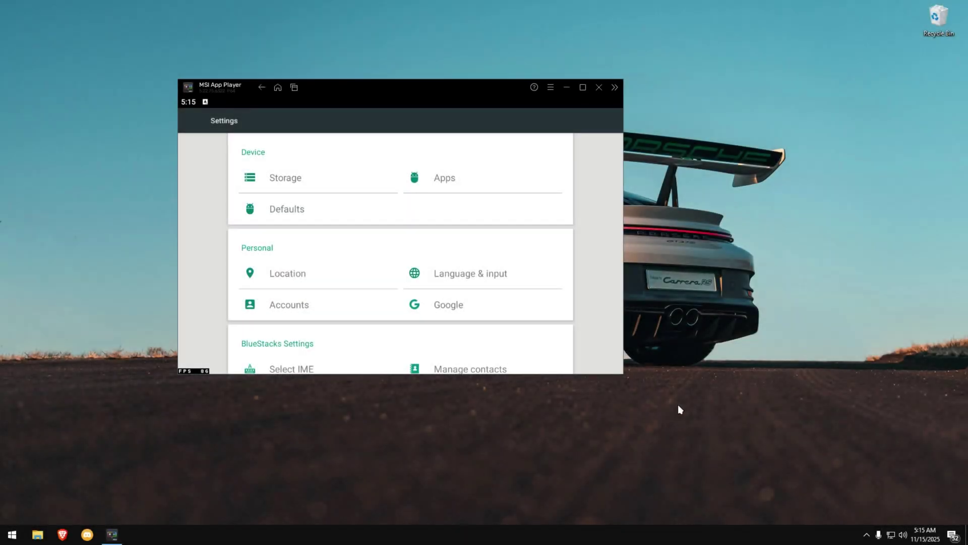
- Review the emulator's Android accessibility settings, including the mouse pointer, animation and touch & hold delay options
left_click(866, 534)
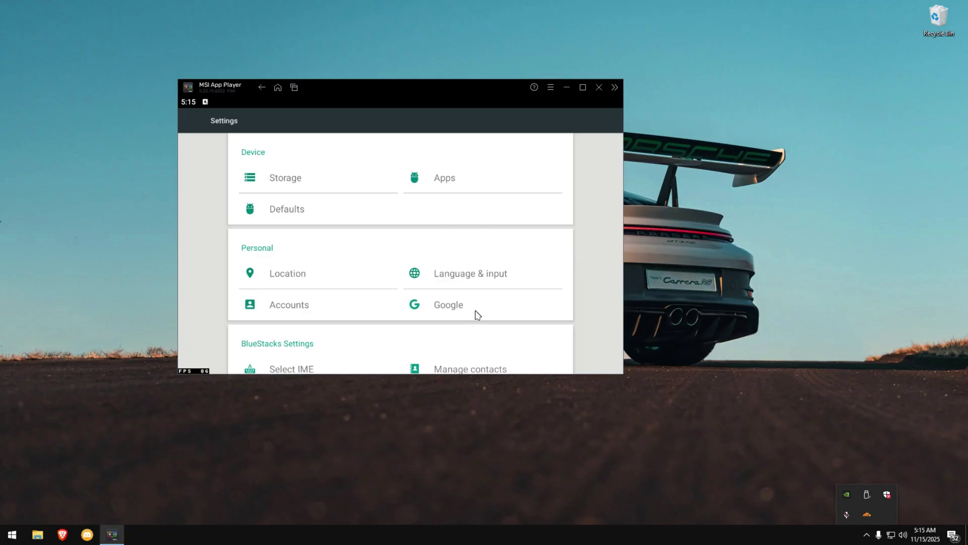
left_click_drag(477, 314, 478, 190)
left_click(446, 365)
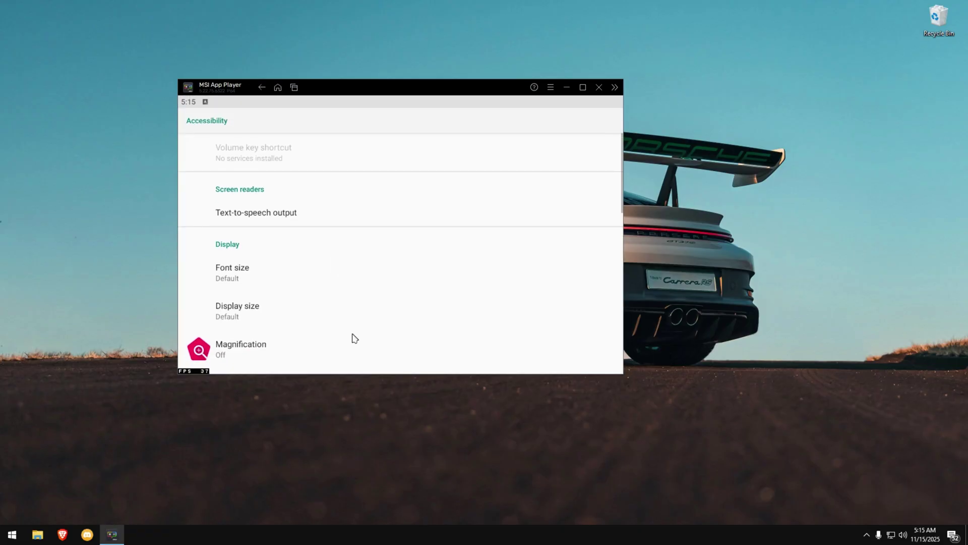
left_click_drag(354, 338, 329, 216)
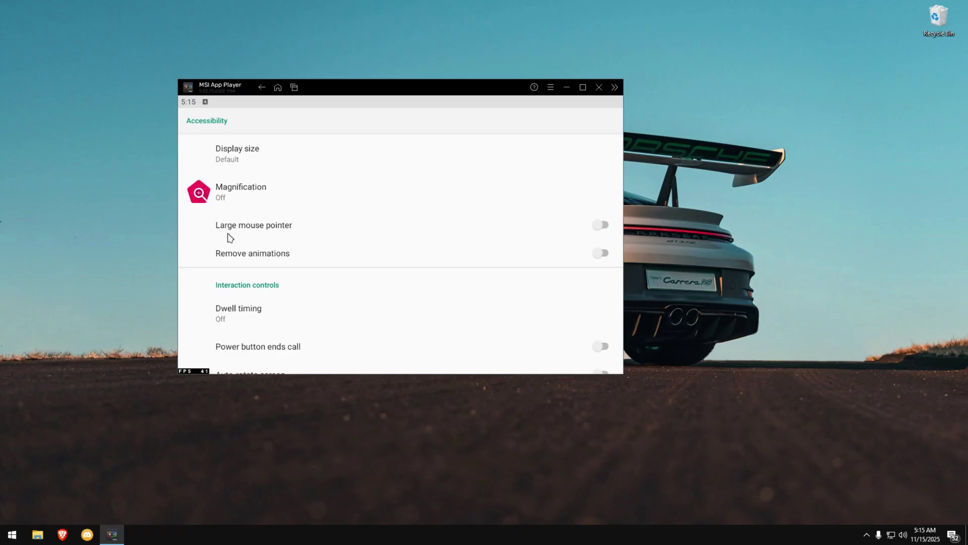
left_click(251, 232)
scroll(331, 292, "down", 3)
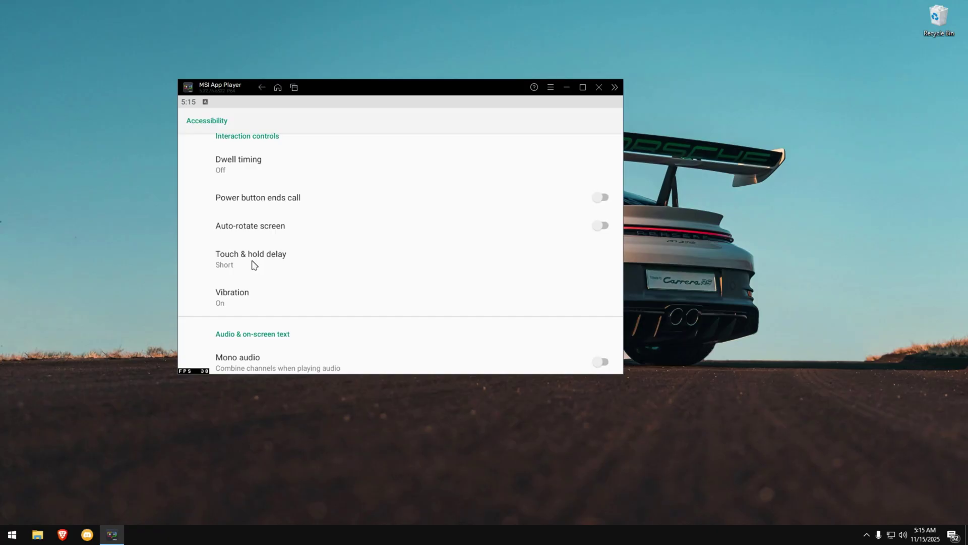
scroll(254, 265, "down", 3)
left_click(261, 86)
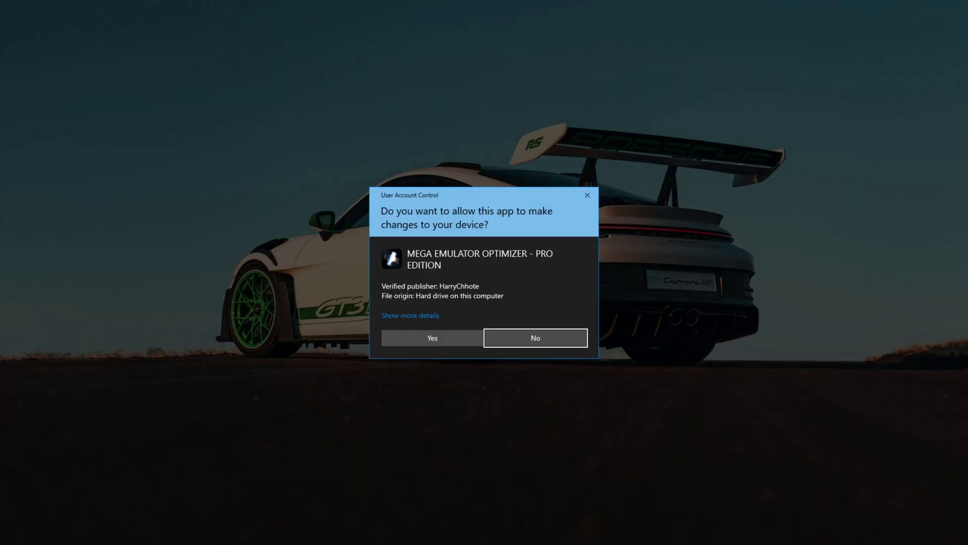
- Allow MEGA EMULATOR OPTIMIZER - PRO EDITION to make changes to the device and apply its recommended optimizations with choice 1
left_click(432, 338)
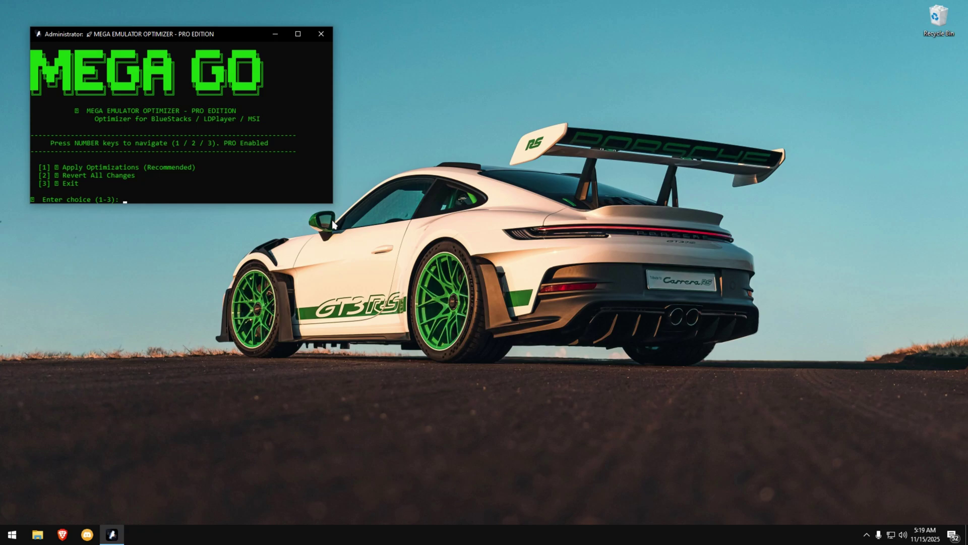
left_click_drag(193, 34, 483, 131)
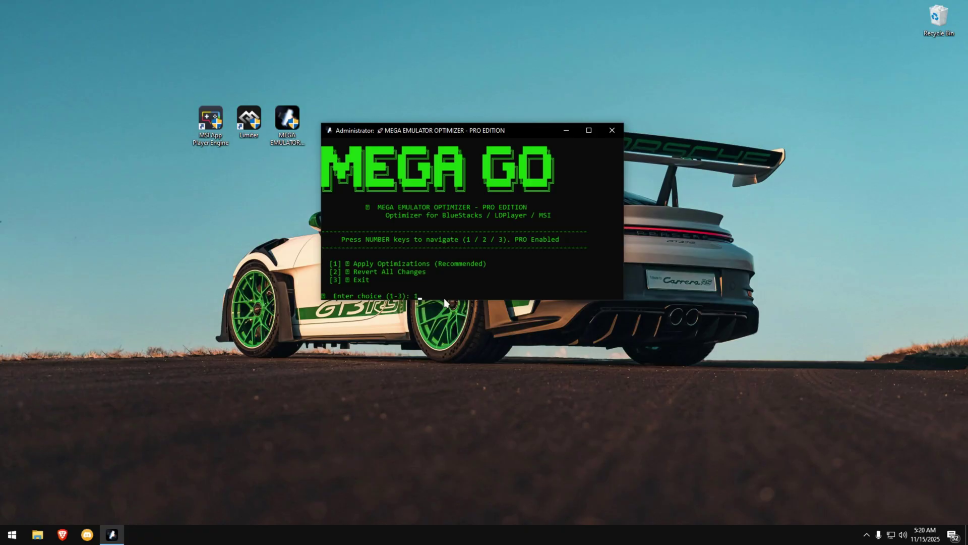
type("1")
key("Return")
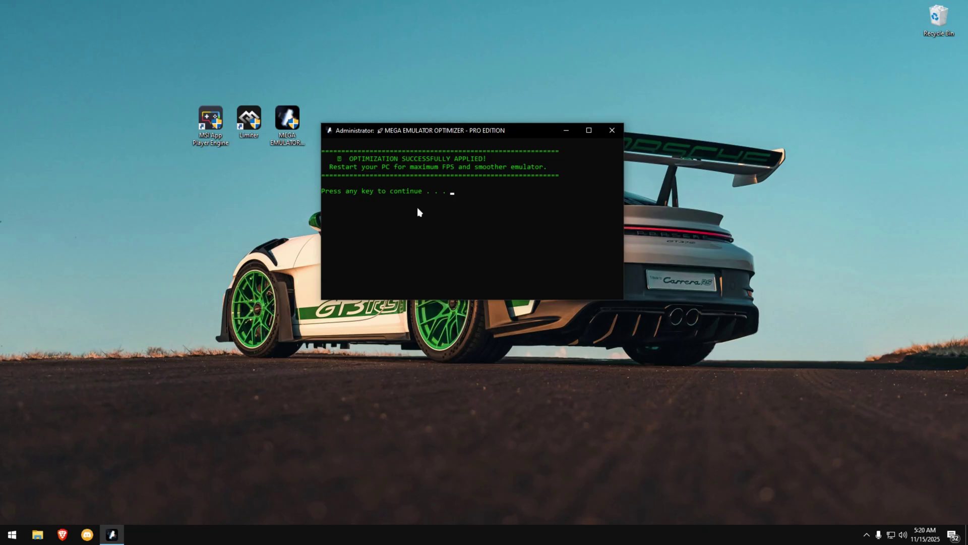
key("Return")
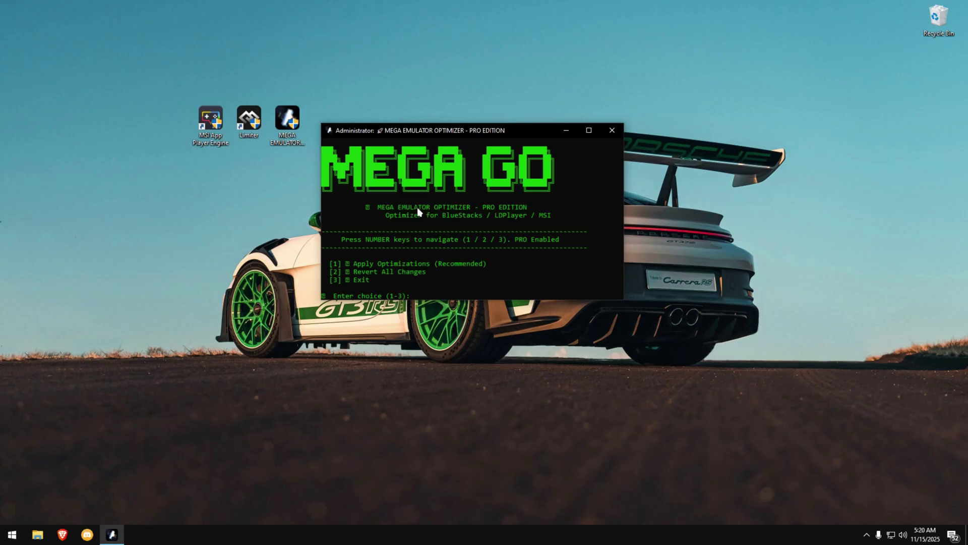
- Exit the optimizer with choice 3 and launch MSI App Player from the desktop
type("3")
key("Return")
double_click(211, 121)
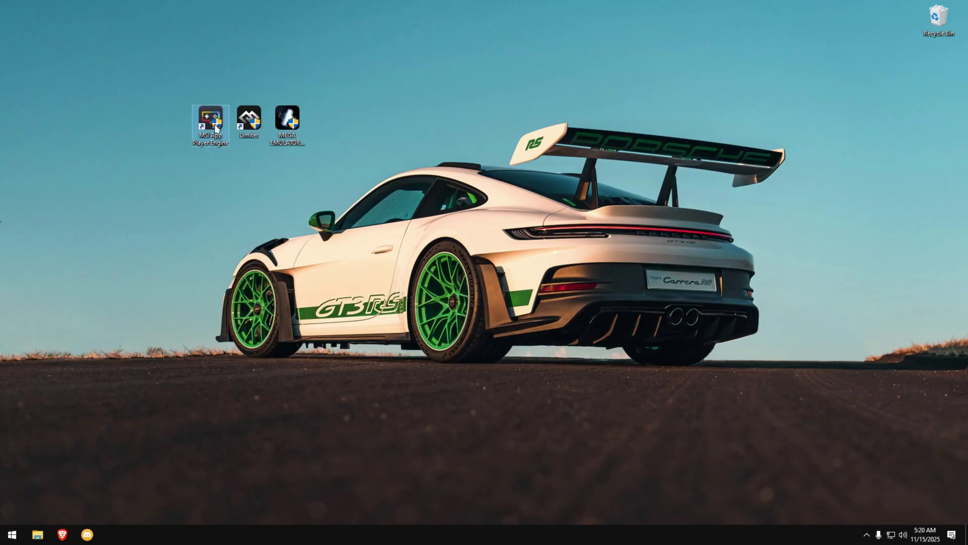
- Open the game in the emulator and accept its Terms of Service and Privacy Policy
left_click(434, 333)
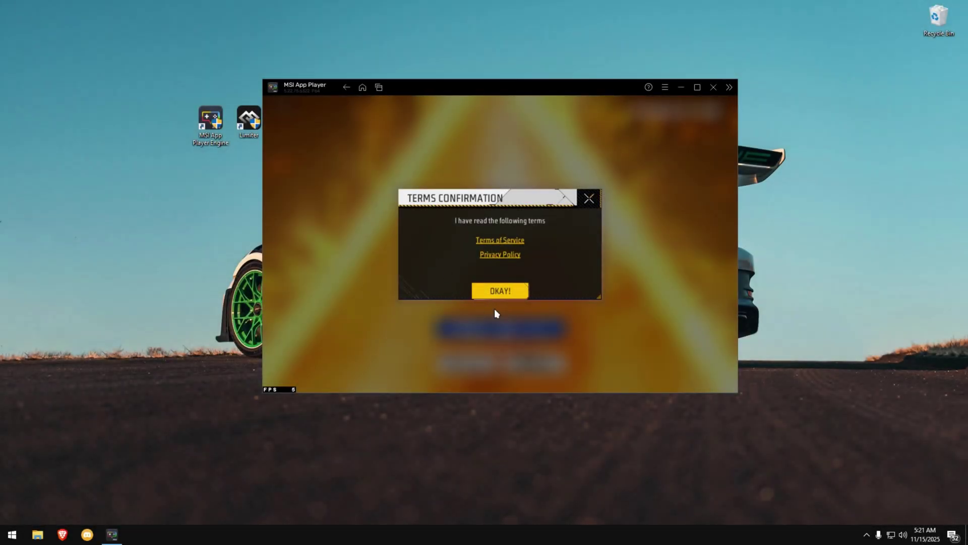
left_click(487, 292)
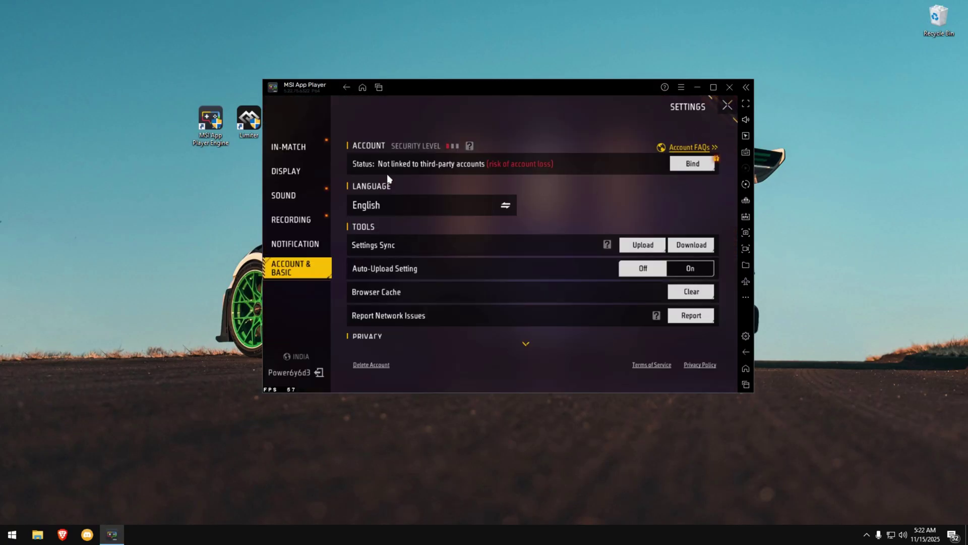
- Set the graphics quality to Smooth in the game's display settings
left_click(285, 174)
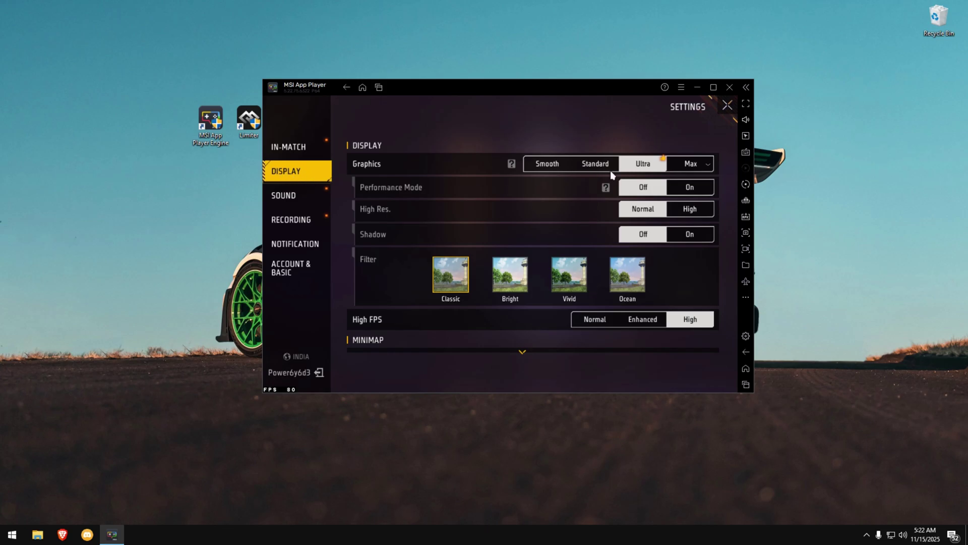
left_click(549, 167)
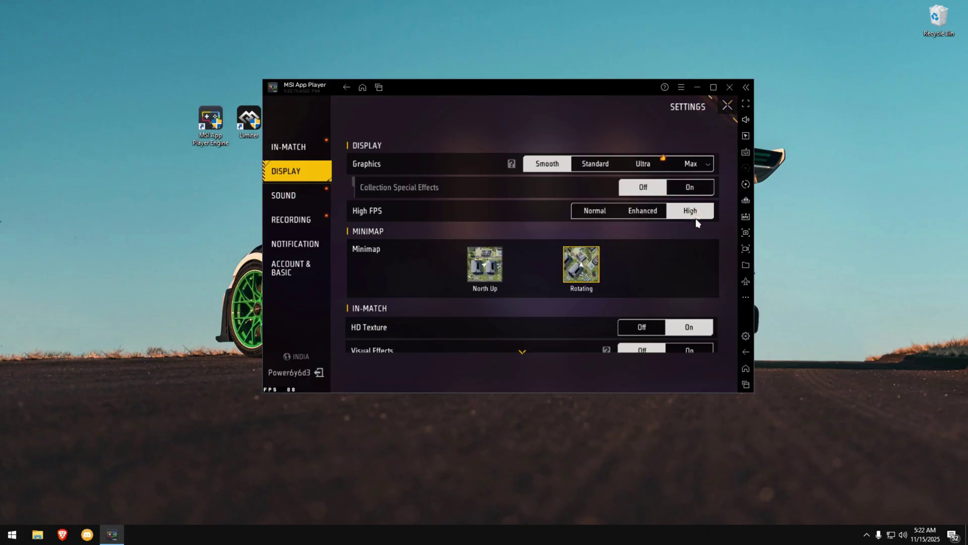
scroll(453, 246, "down", 3)
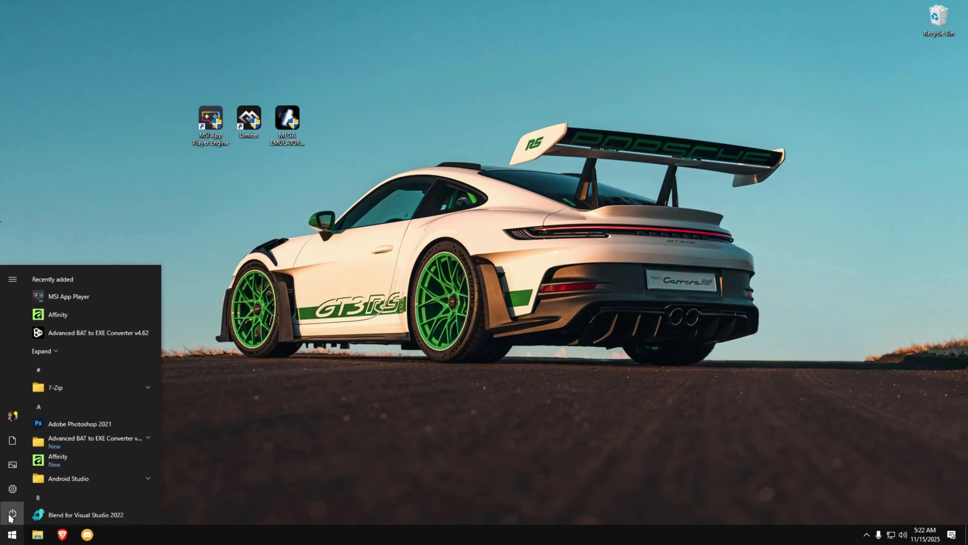
- Open the Windows power options that offer shutting down or restarting the computer
left_click(12, 513)
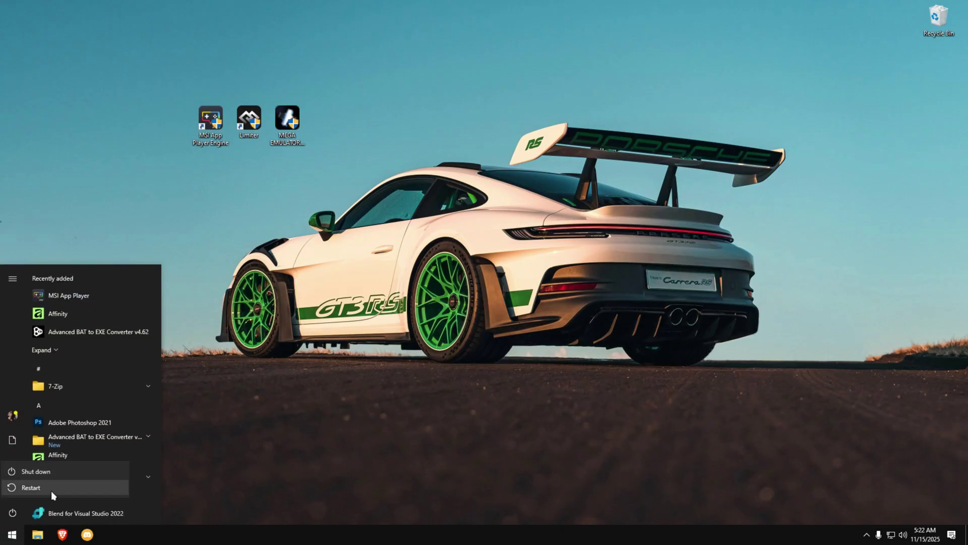